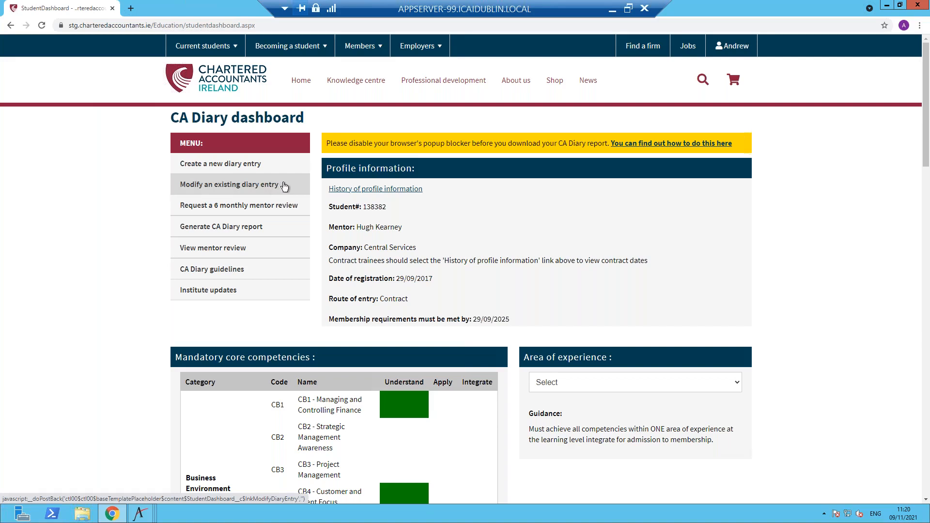
Open the list of existing diary entries, sort it by start date, and open the December Entry for editing.
click(284, 185)
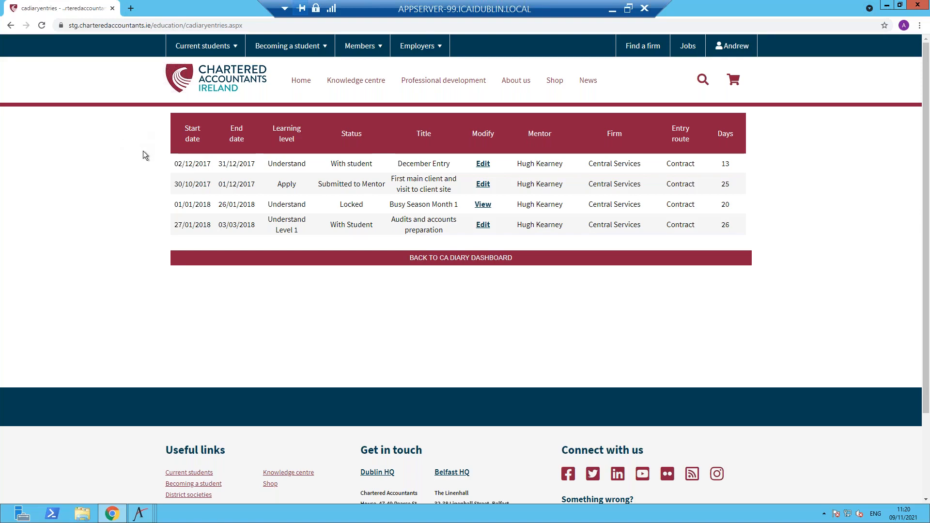
click(189, 129)
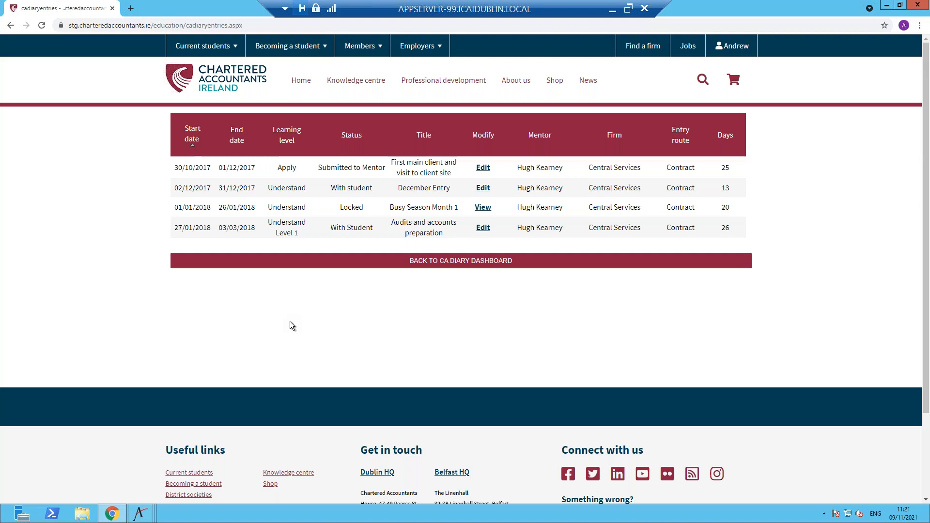
click(483, 189)
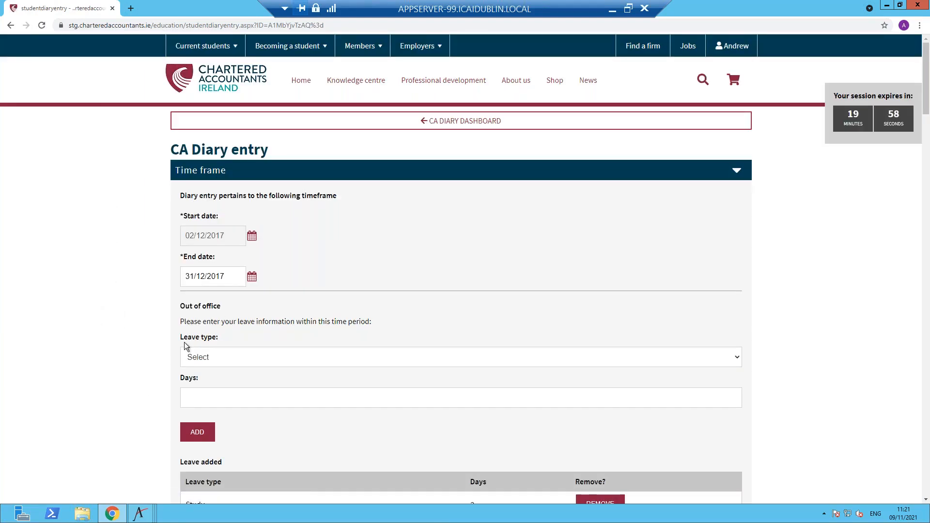
Remove the Annual Leave record from the leave added to this diary entry.
scroll(105, 374, down, 3)
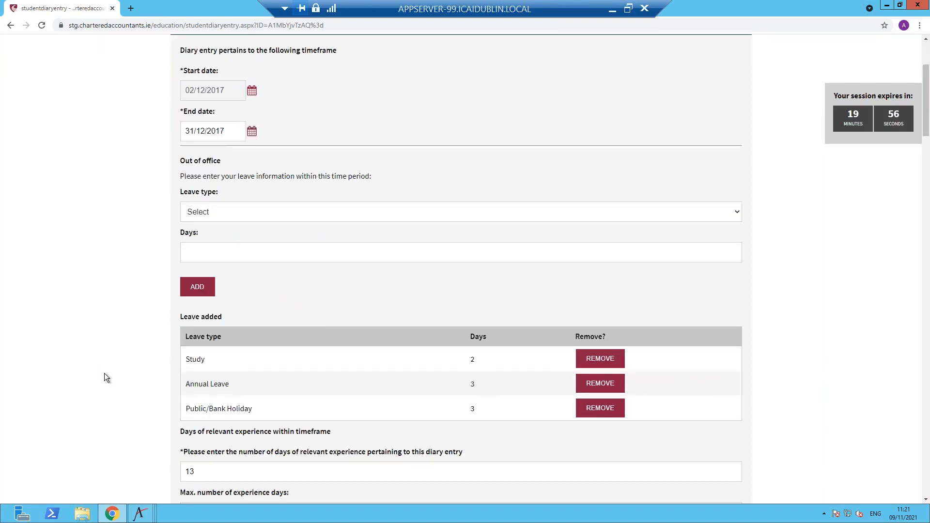
scroll(98, 359, down, 1)
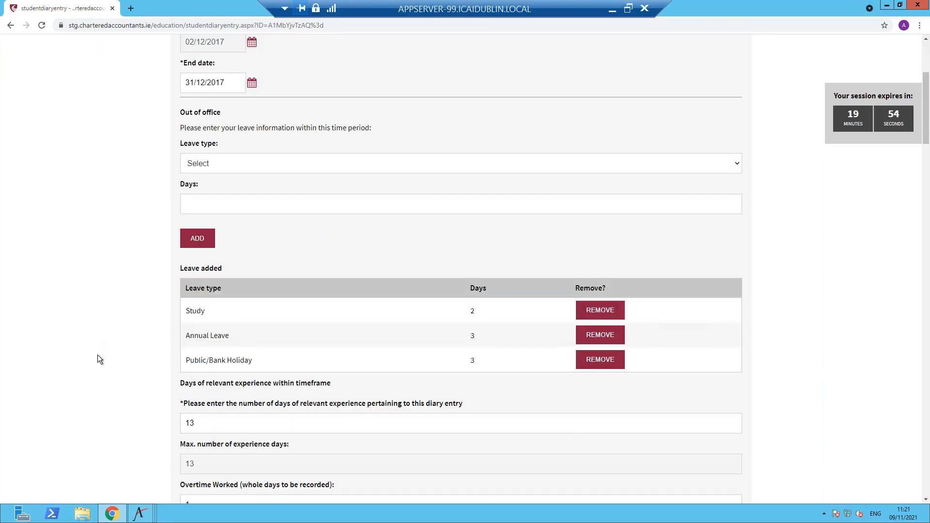
scroll(98, 359, up, 1)
scroll(97, 355, down, 3)
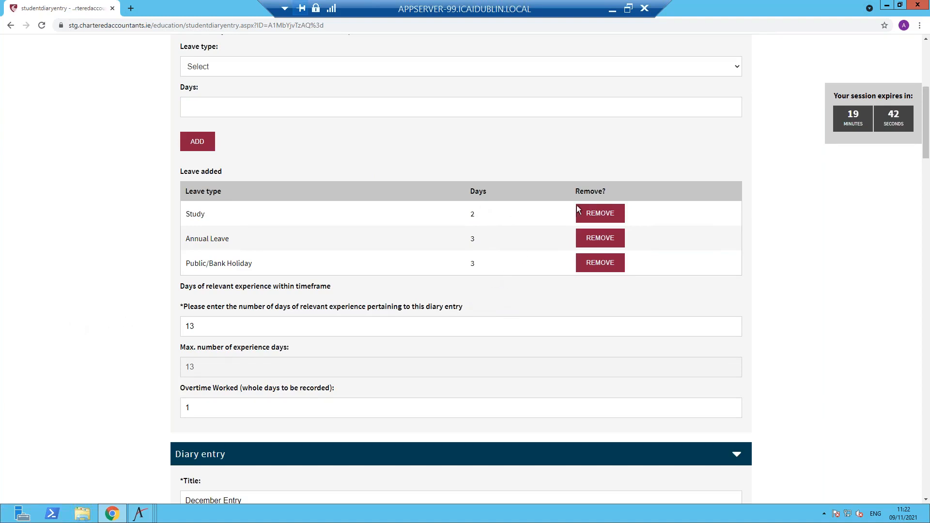
click(599, 238)
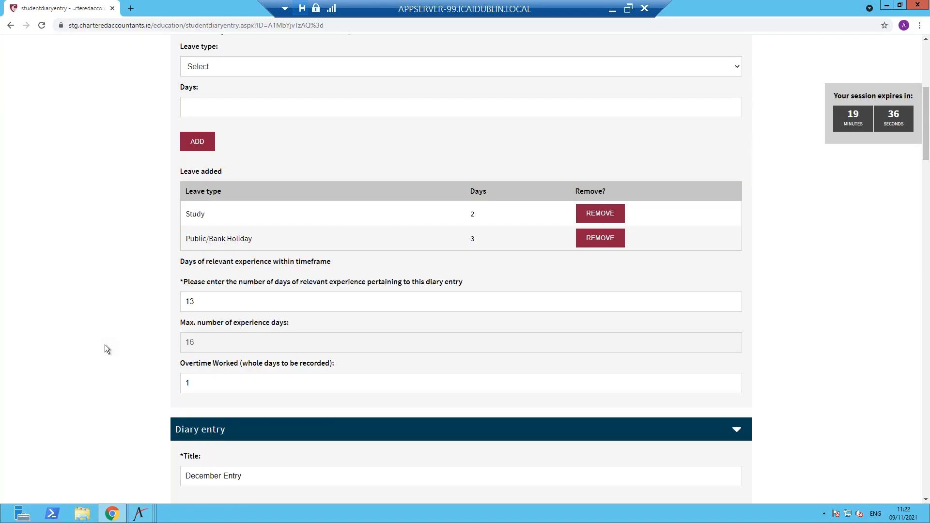
Set the number of days of relevant experience for this diary entry to 16.
double_click(215, 306)
text(16)
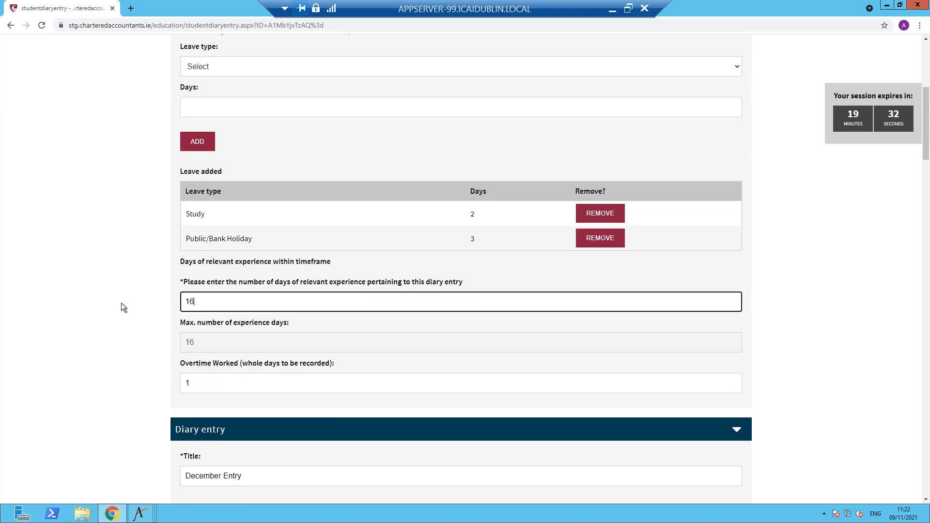
click(185, 344)
Review the diary entry's title and description text.
scroll(184, 344, down, 6)
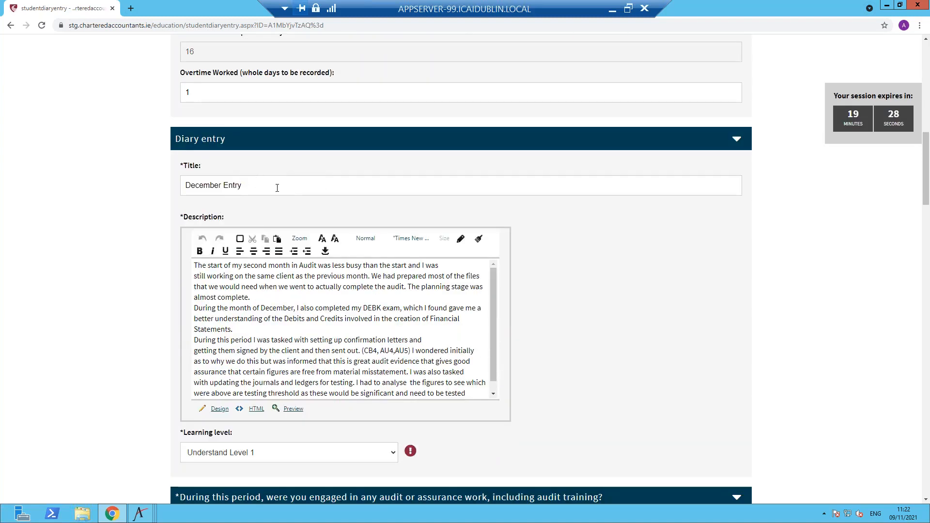
click(277, 188)
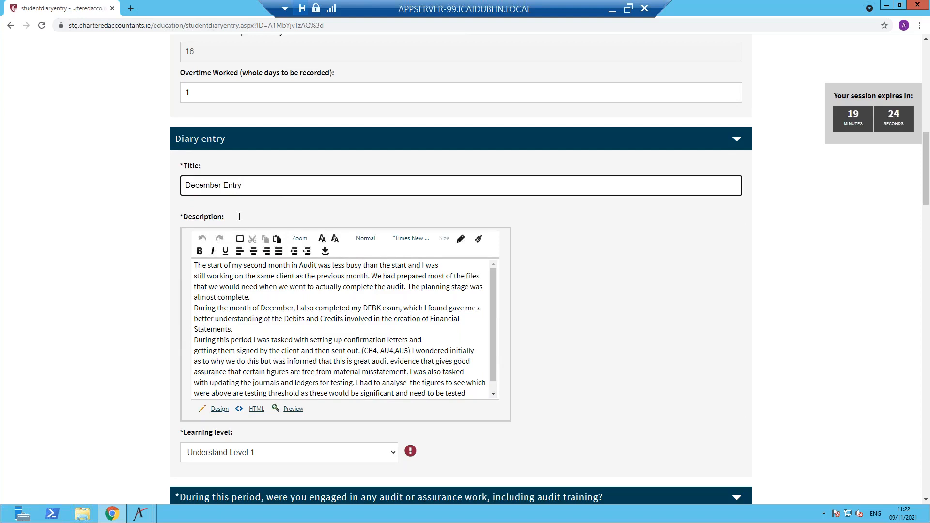
click(250, 310)
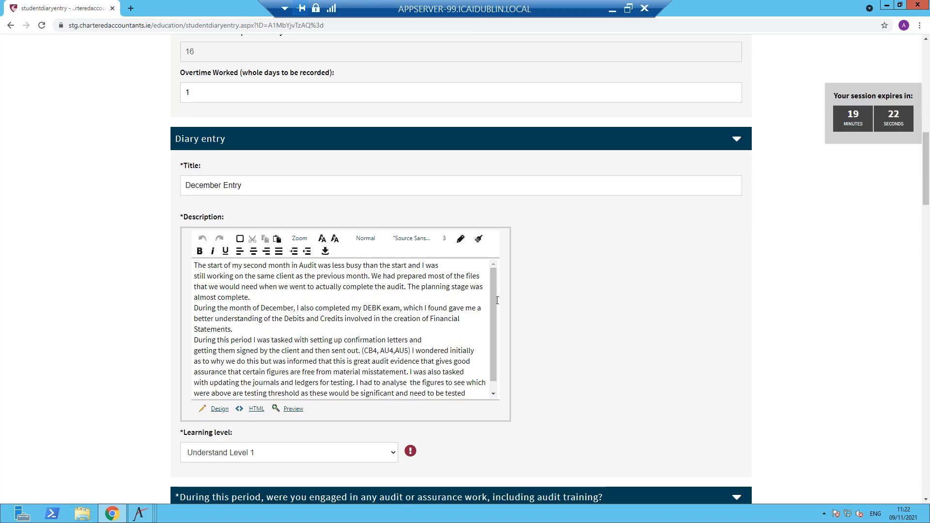
drag(493, 326, 486, 247)
click(306, 351)
scroll(40, 407, down, 1)
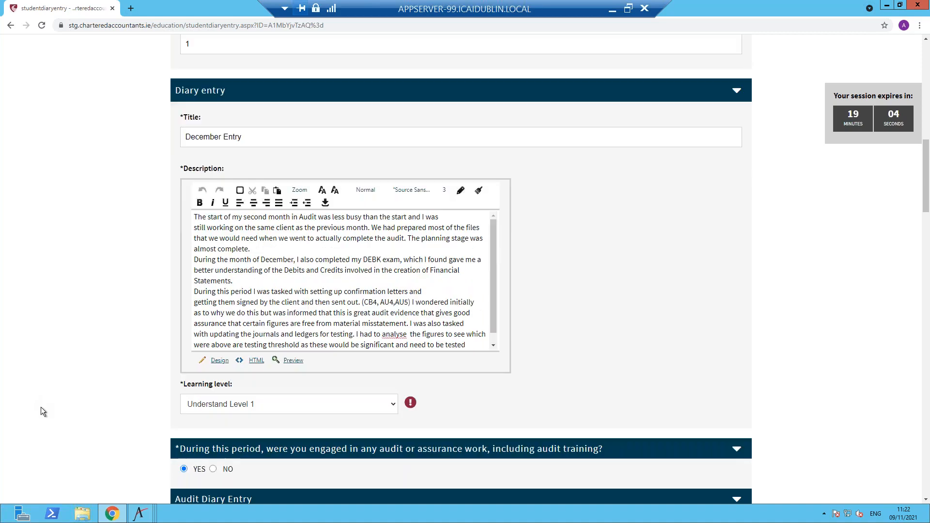
Examine the learning level options and the guidance on Understand, Apply and Integrate without changing the selection.
scroll(40, 407, down, 1)
scroll(41, 407, down, 2)
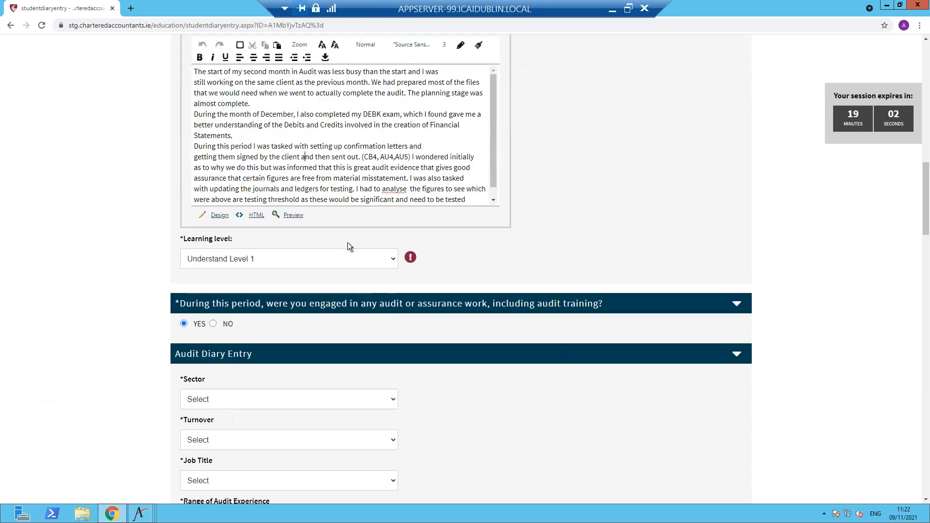
click(393, 263)
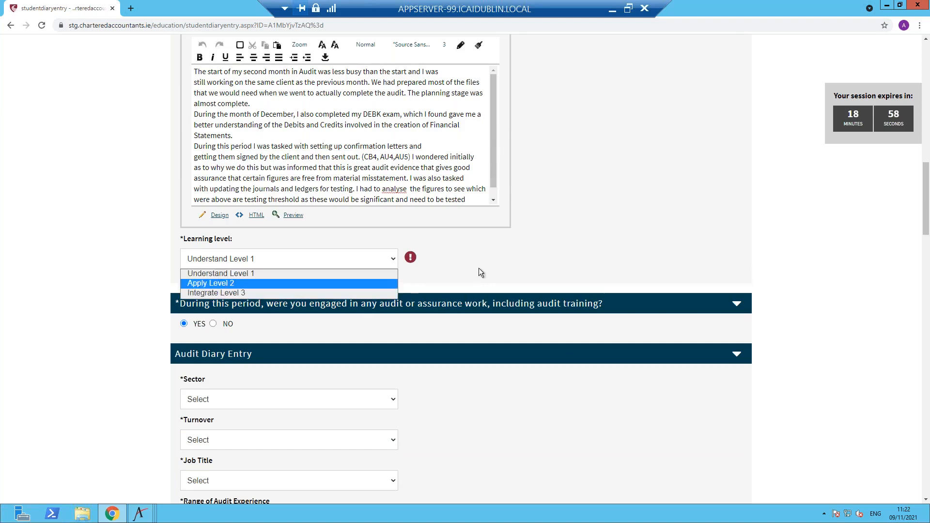
mouse_move(410, 255)
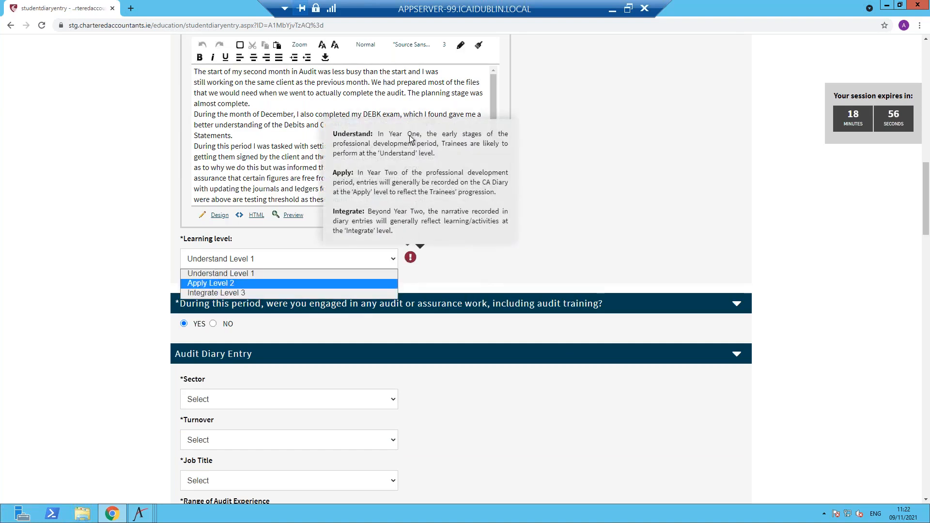
click(648, 217)
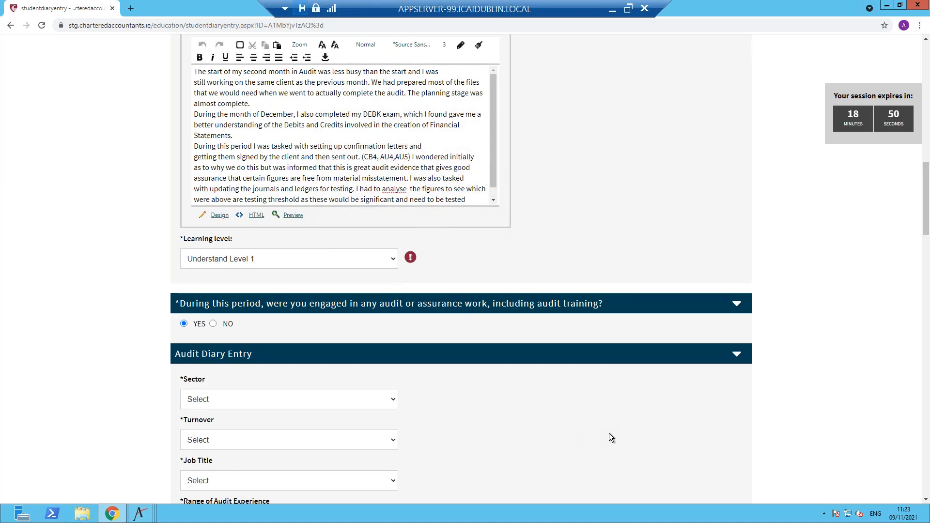
Set the sector in the Audit Diary Entry section to Company incorporated in UK.
scroll(609, 435, down, 3)
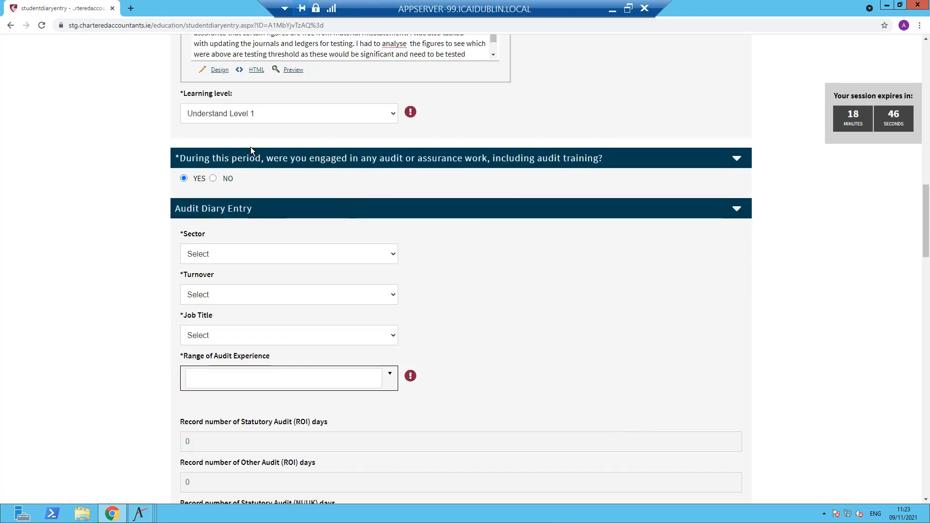
scroll(547, 358, down, 9)
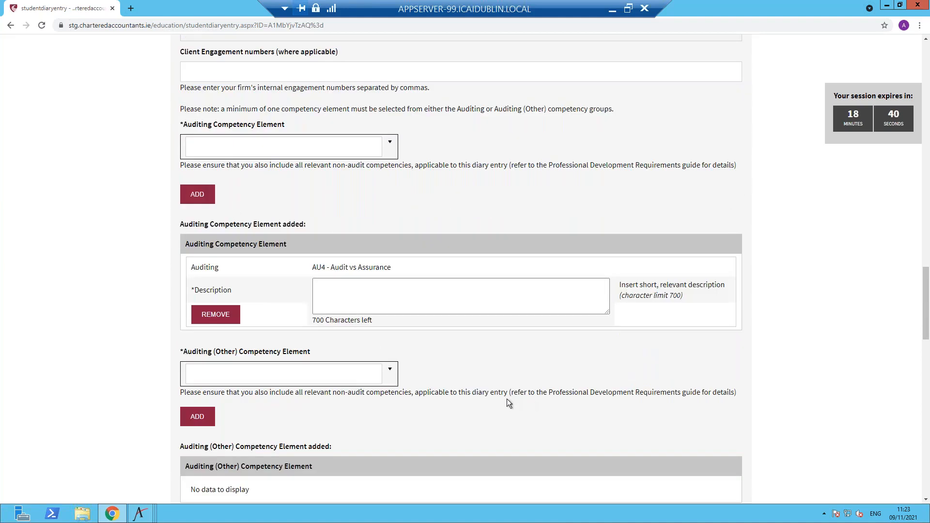
scroll(506, 399, up, 2)
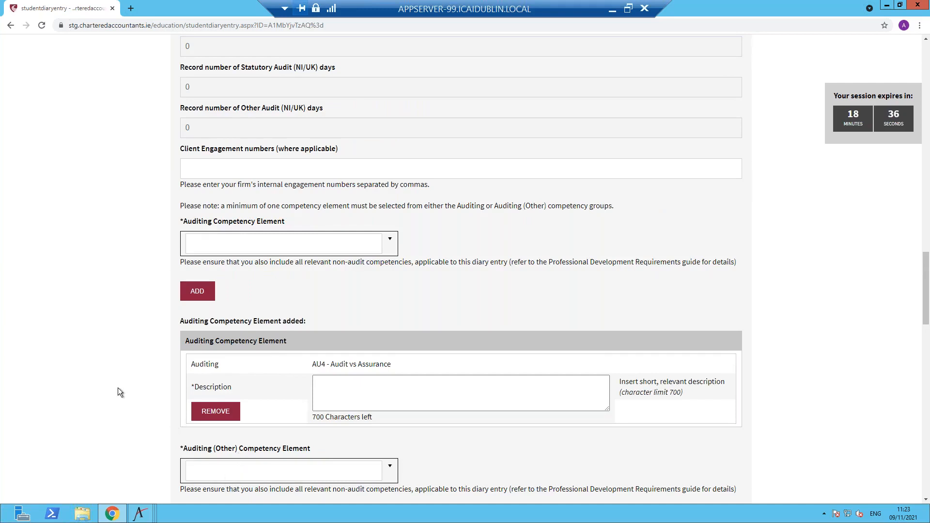
scroll(118, 387, up, 6)
scroll(117, 388, up, 2)
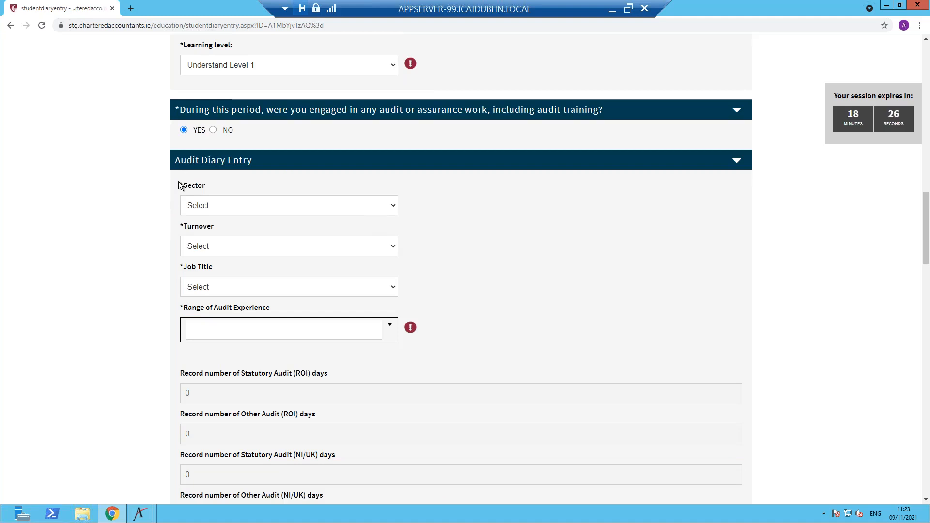
click(263, 206)
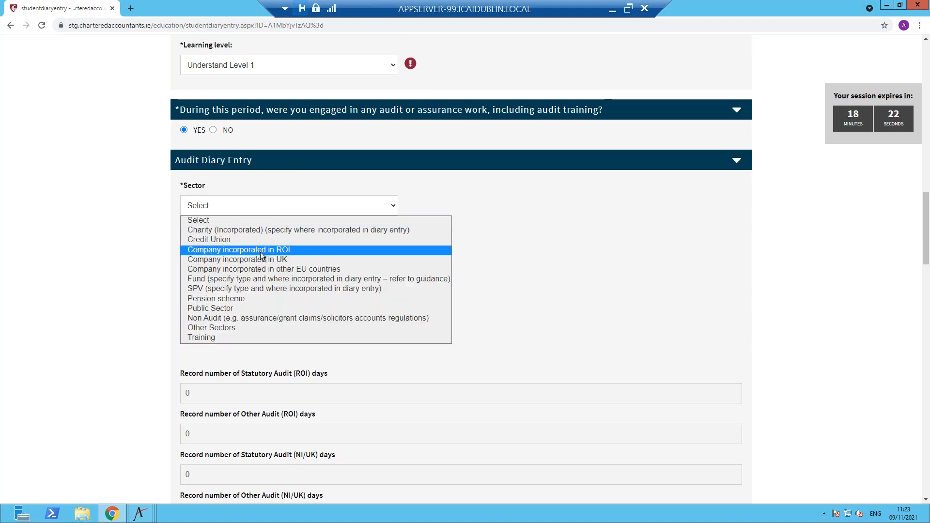
click(262, 261)
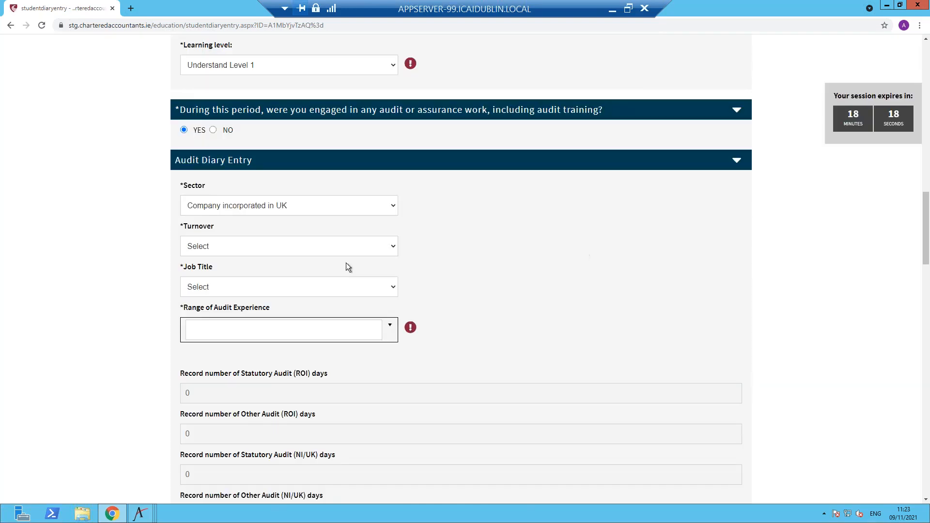
Set the audit entry's turnover to 0 - 1m and the job title to Audit Assistant.
click(336, 246)
click(283, 271)
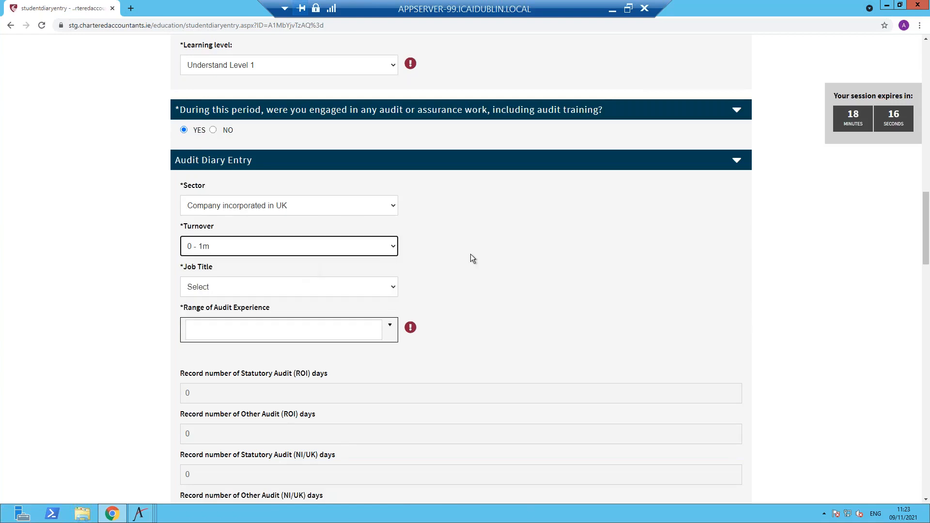
click(637, 268)
click(331, 292)
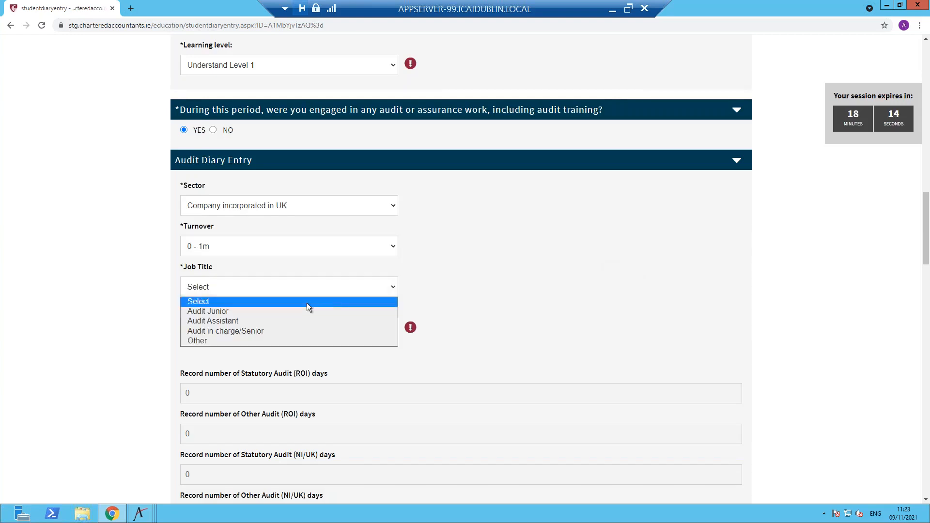
click(290, 317)
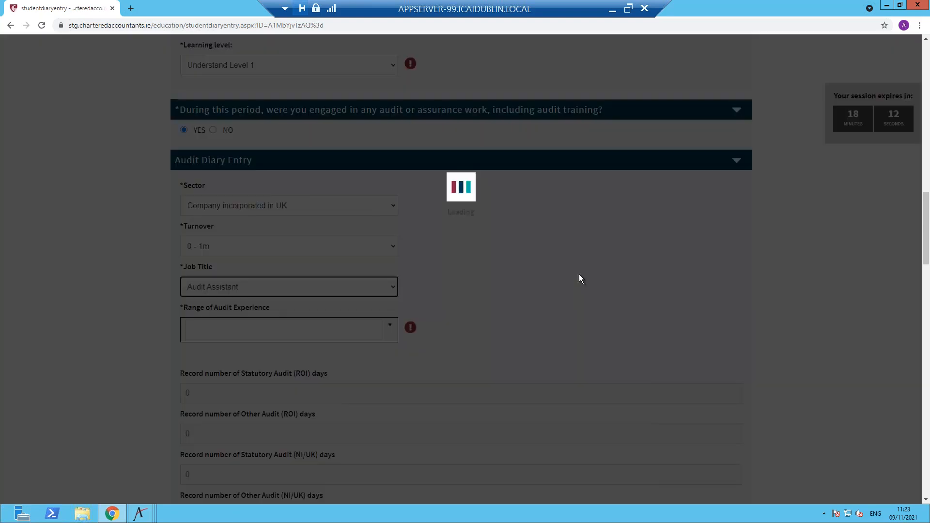
Set the range of audit experience to Statutory Audit (NI/UK).
scroll(600, 277, down, 4)
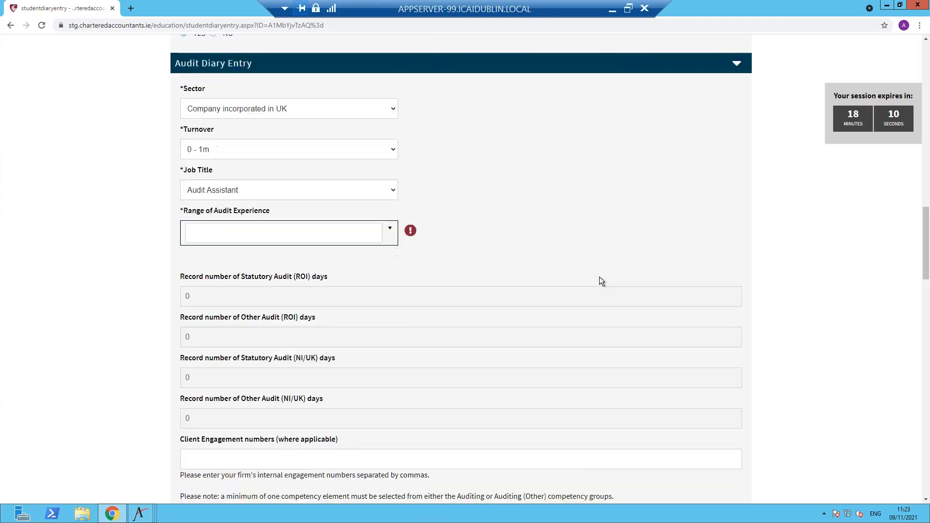
scroll(388, 225, up, 1)
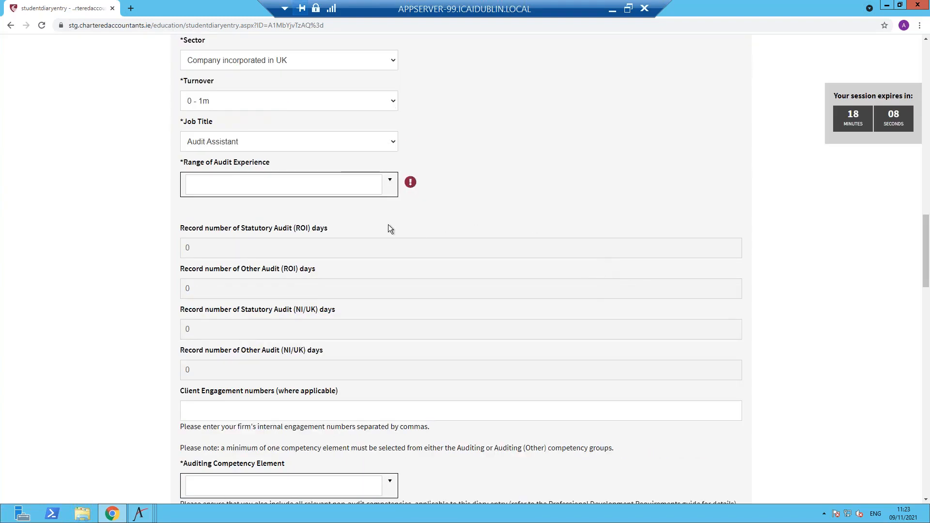
click(391, 187)
click(644, 223)
scroll(602, 350, down, 4)
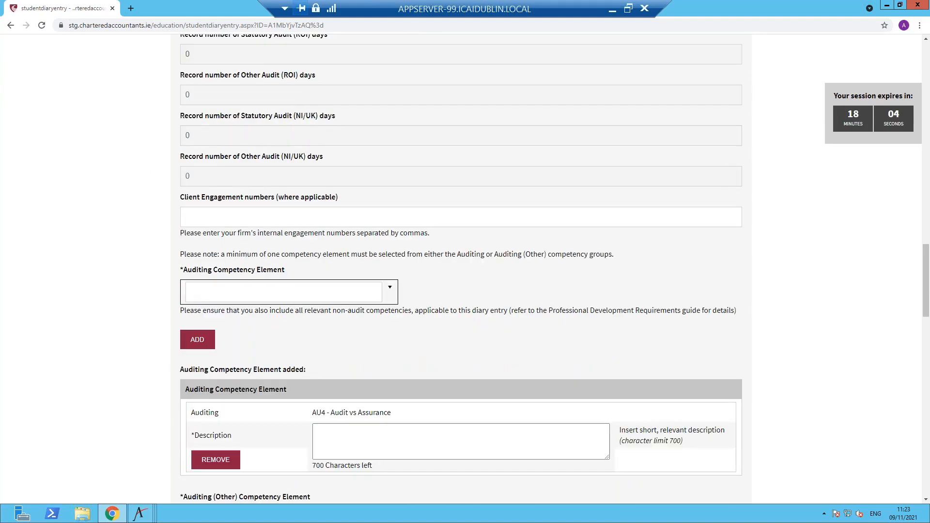
scroll(270, 173, up, 2)
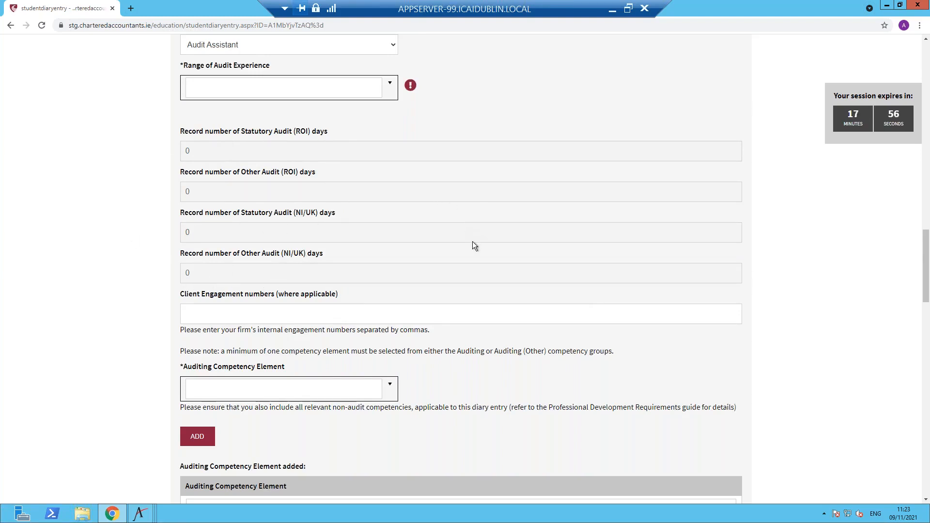
scroll(473, 244, up, 1)
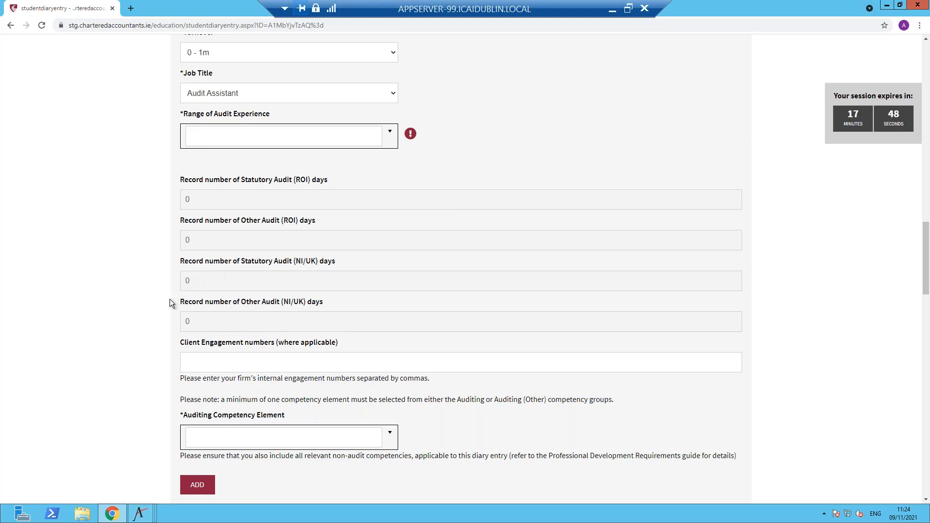
click(390, 139)
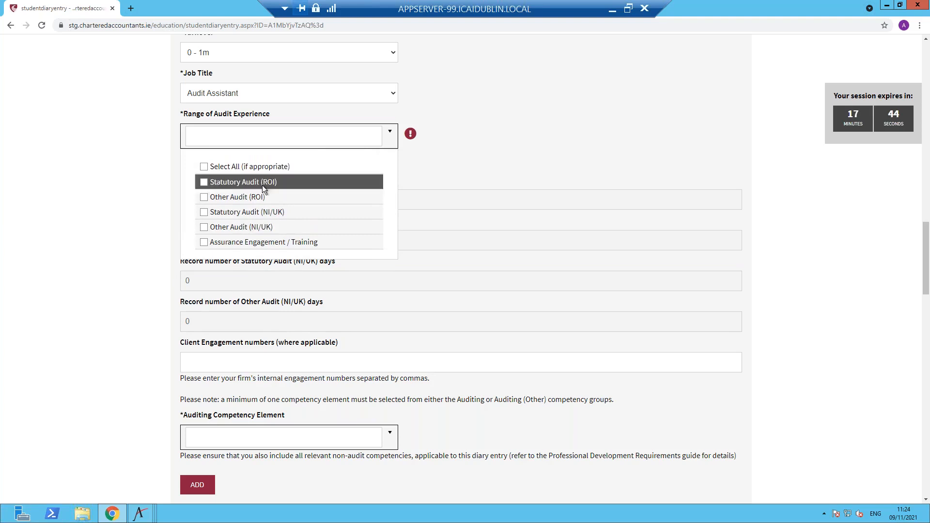
click(263, 214)
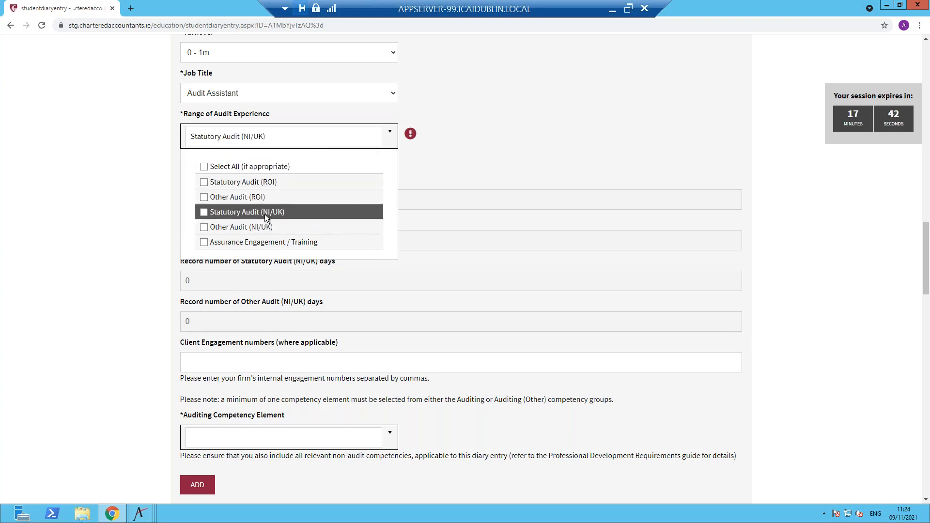
click(533, 204)
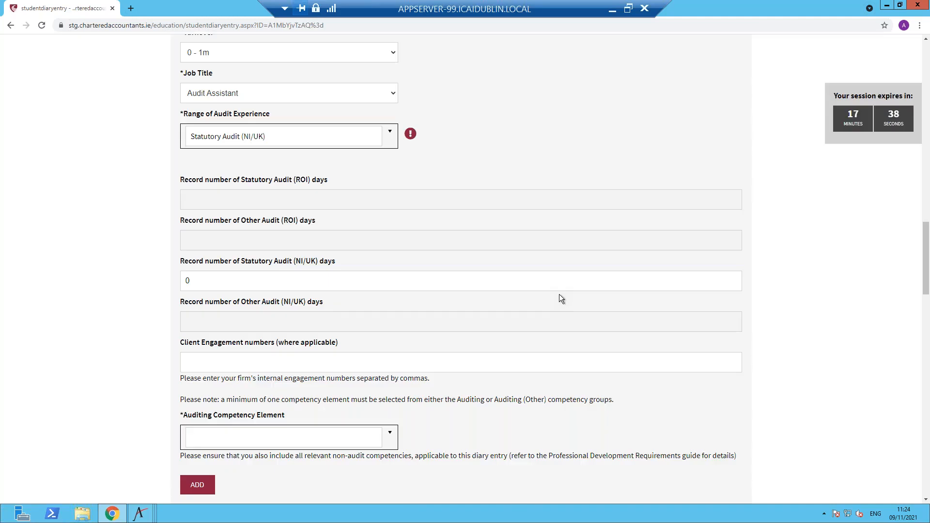
Set the recorded number of Statutory Audit (NI/UK) days to 10 in the Audit Diary Entry section.
scroll(560, 297, up, 1)
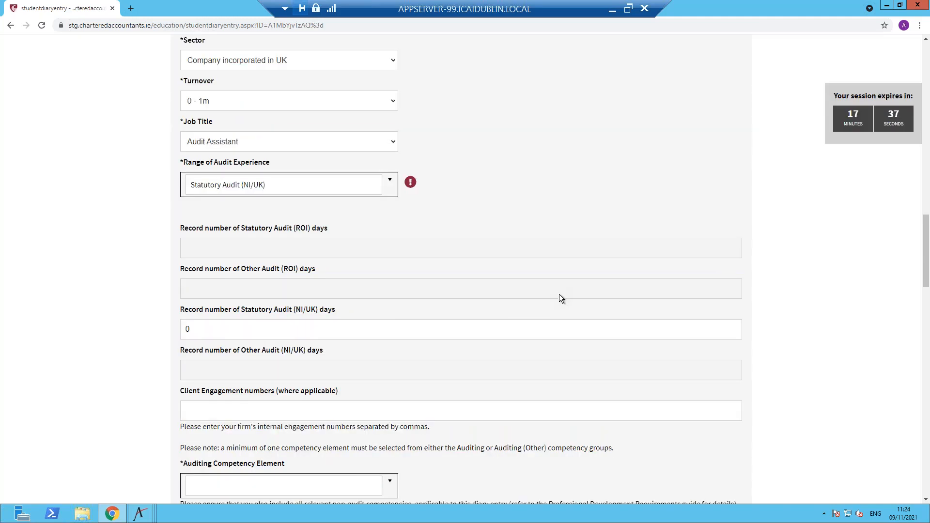
click(198, 333)
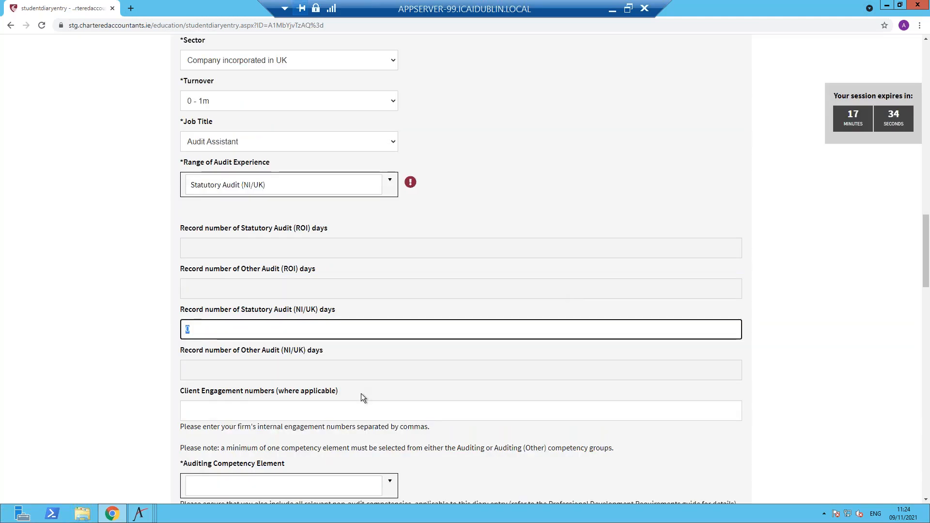
text(10)
key(Tab)
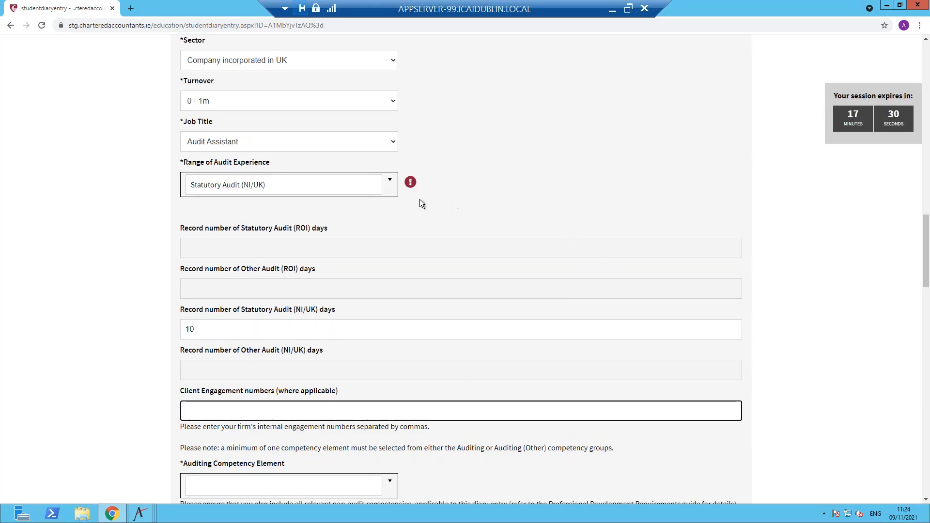
Open the Guidance on Recording of Audit Experience (NI/UK) from the help note beside the range of audit experience.
scroll(425, 228, up, 2)
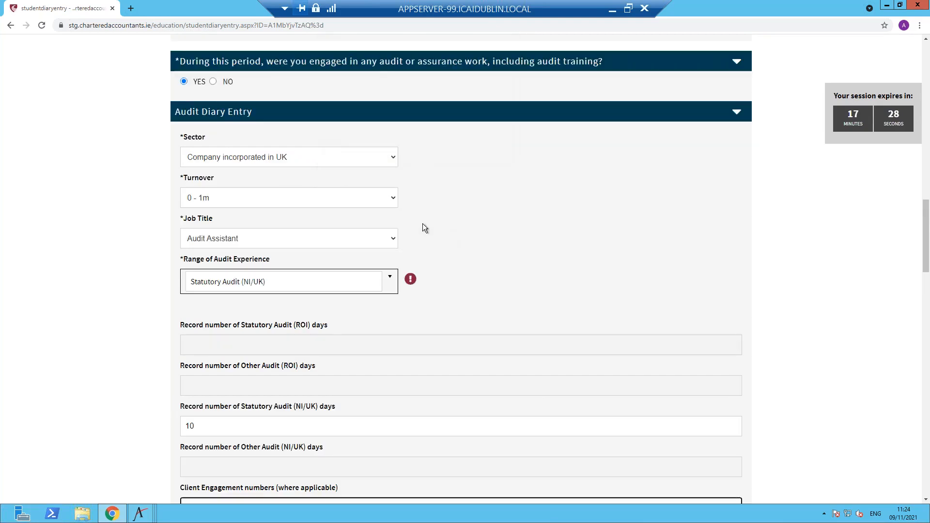
mouse_move(420, 277)
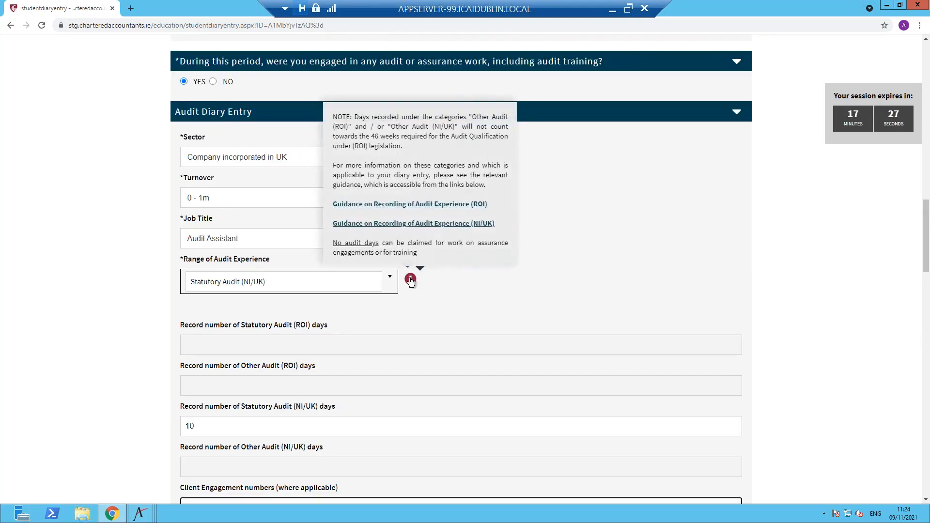
click(420, 224)
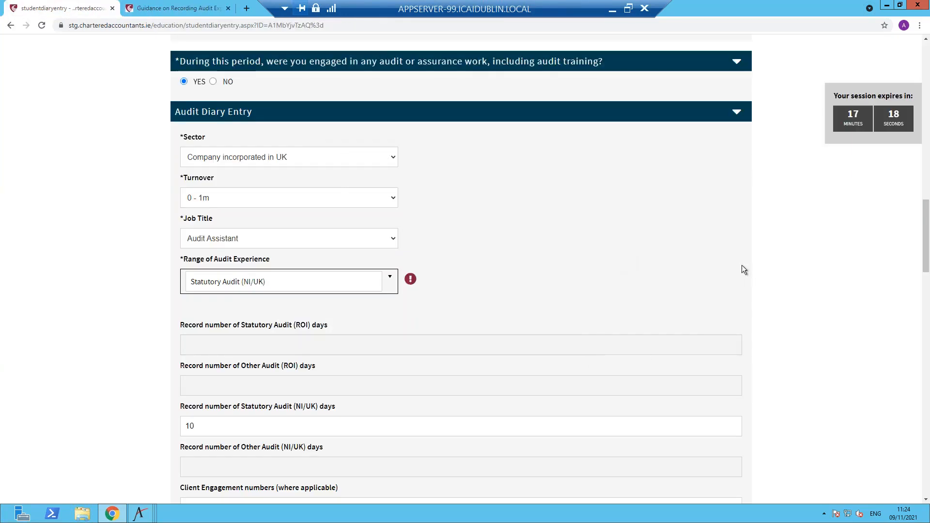
scroll(770, 357, down, 3)
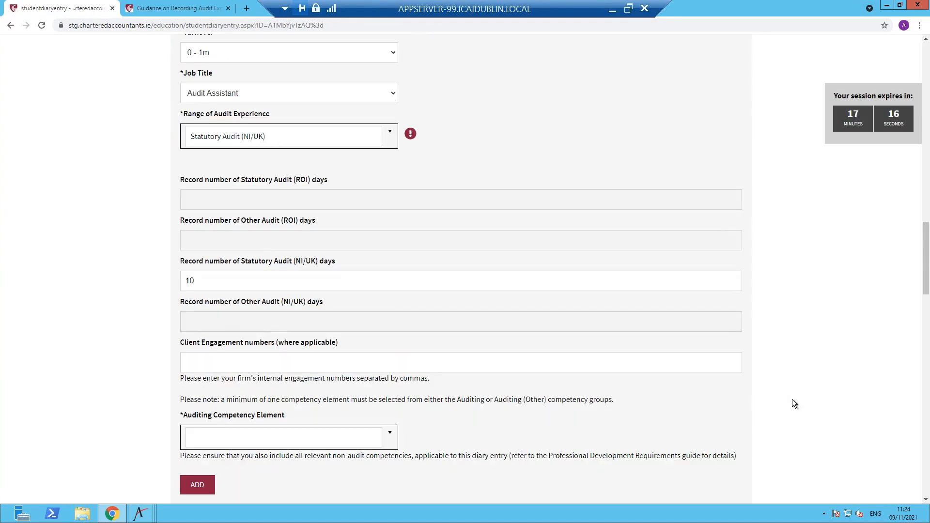
scroll(791, 400, down, 2)
click(251, 266)
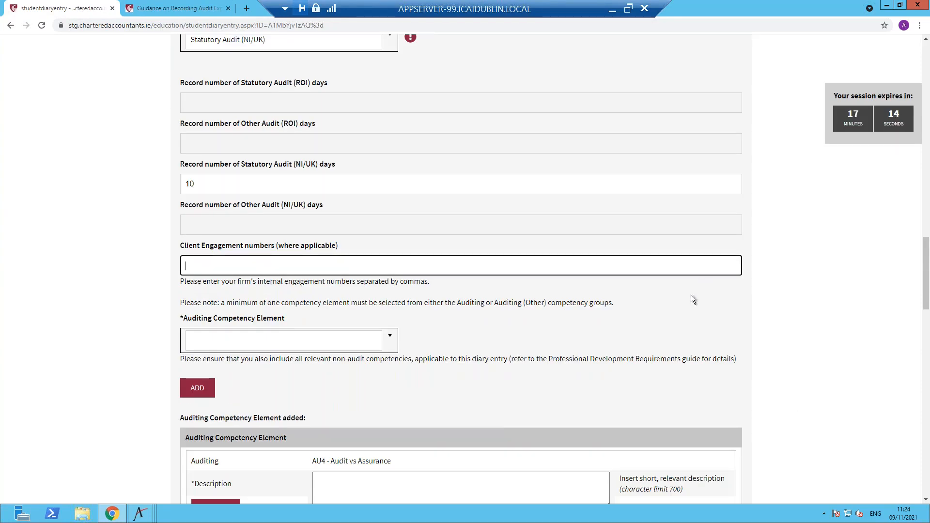
click(681, 308)
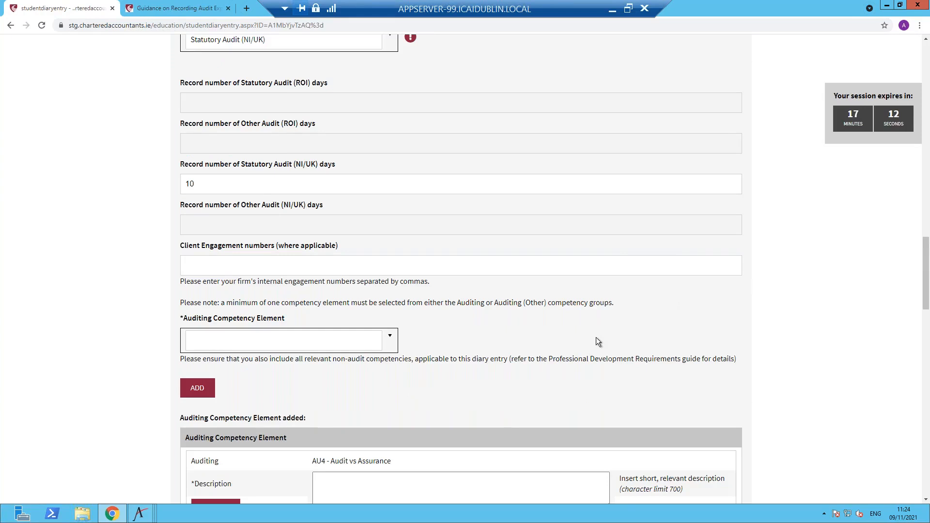
Enter "See description above" as the description for the auditing competency element AU4 - Audit vs Assurance.
scroll(595, 337, down, 2)
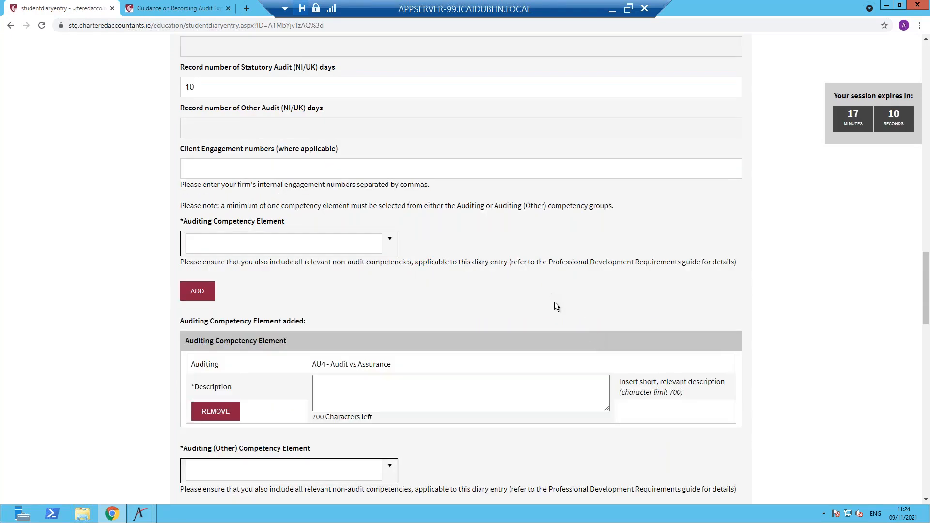
scroll(556, 305, down, 2)
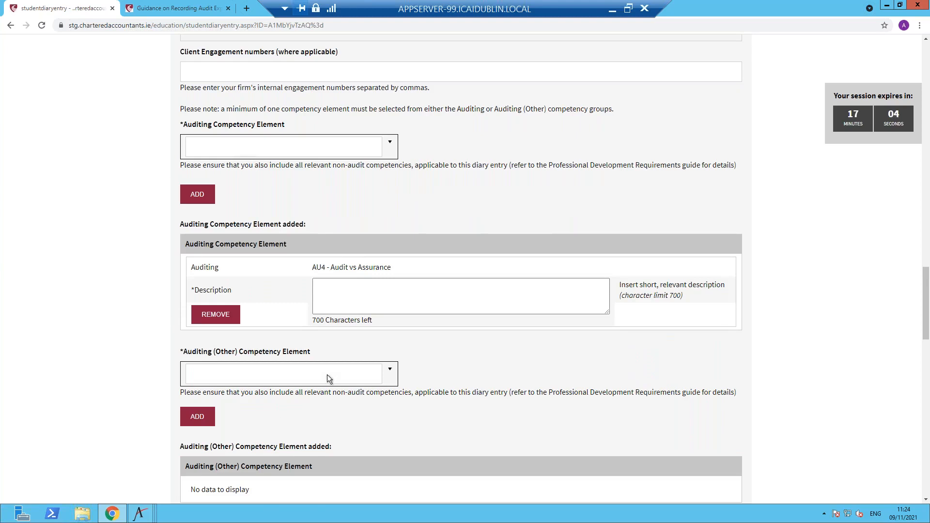
click(340, 289)
scroll(60, 339, up, 3)
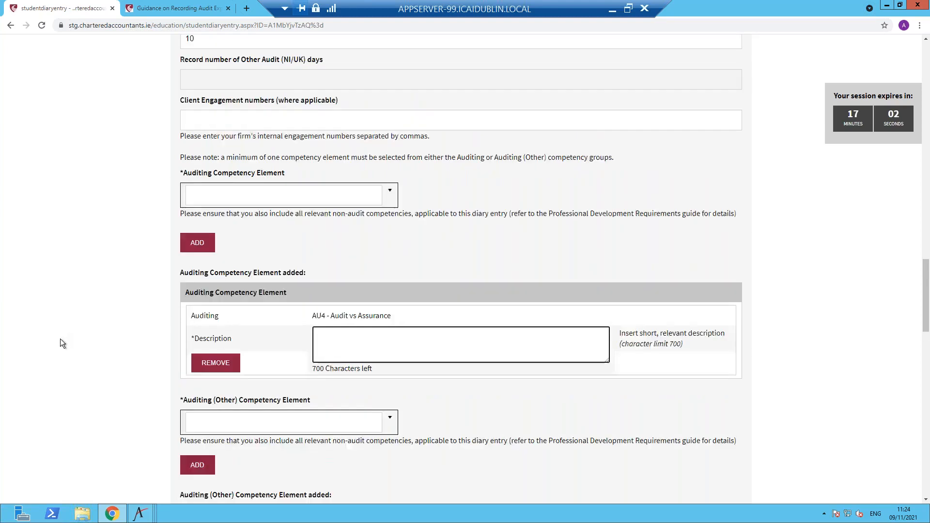
scroll(60, 339, up, 12)
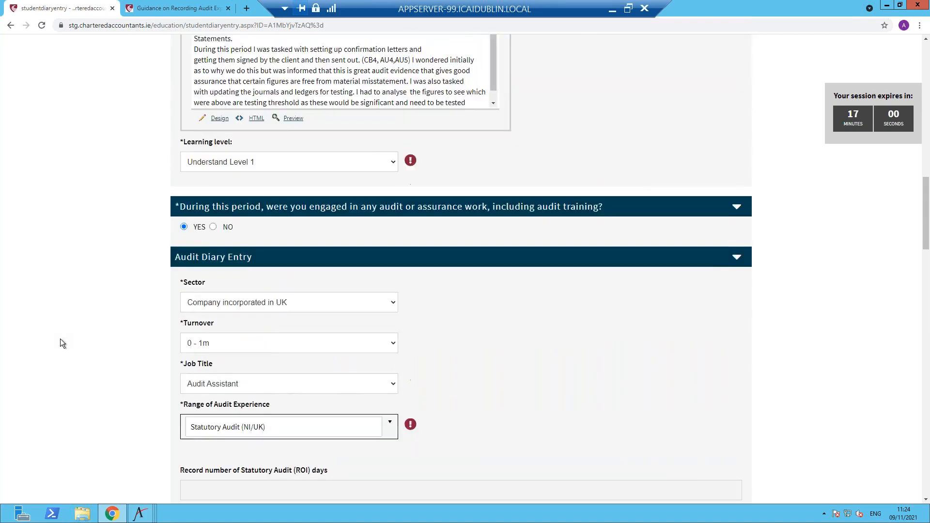
scroll(266, 208, down, 1)
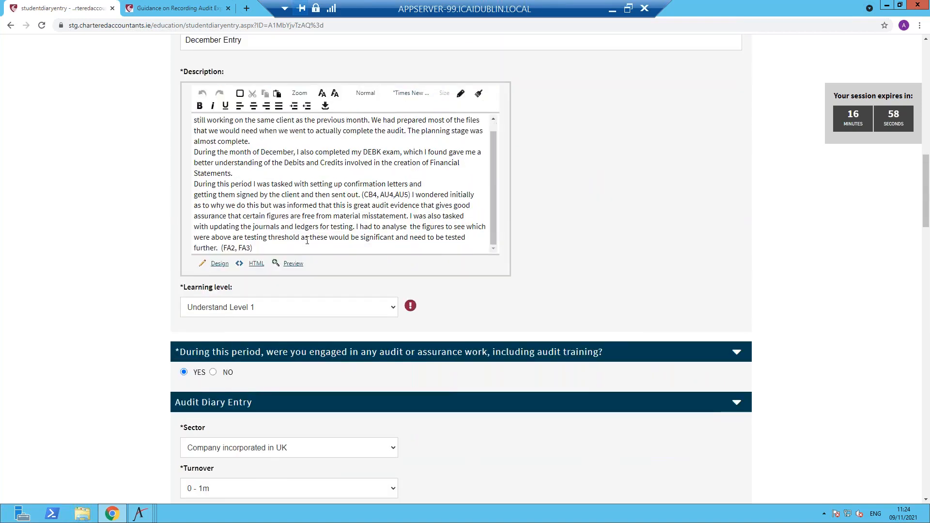
scroll(182, 333, down, 15)
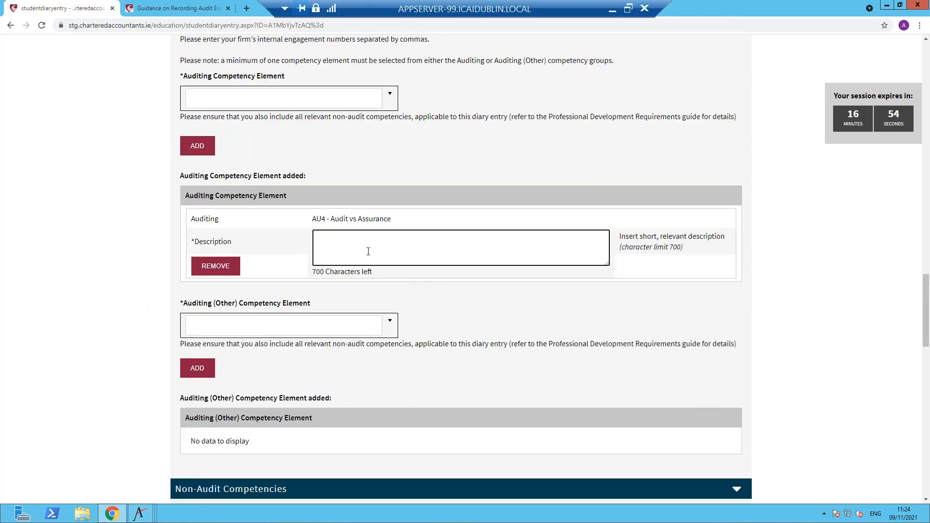
click(368, 251)
text(See description above)
click(532, 297)
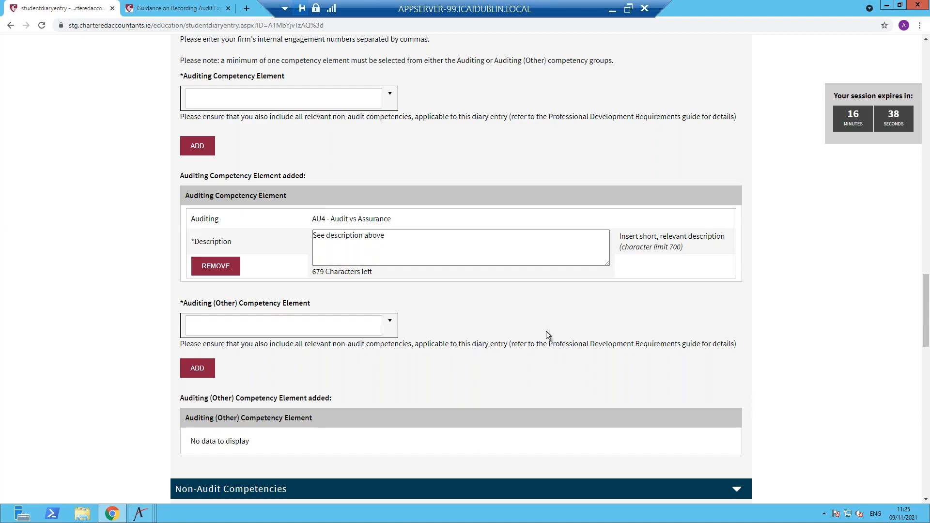
scroll(489, 387, up, 15)
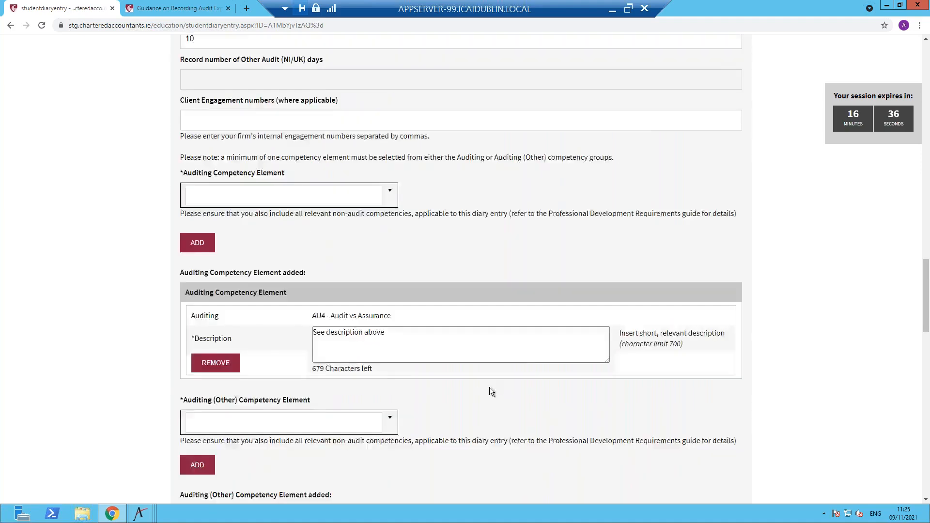
scroll(487, 386, up, 1)
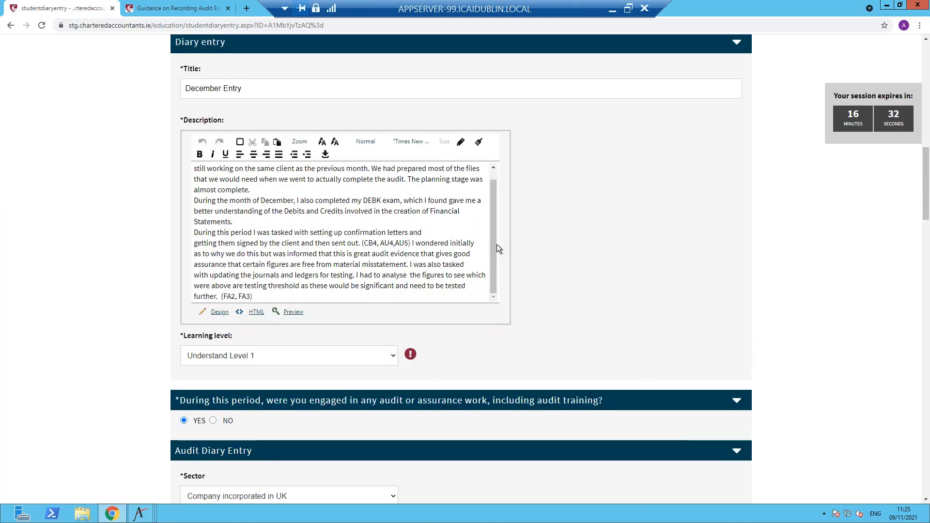
drag(496, 244, 480, 283)
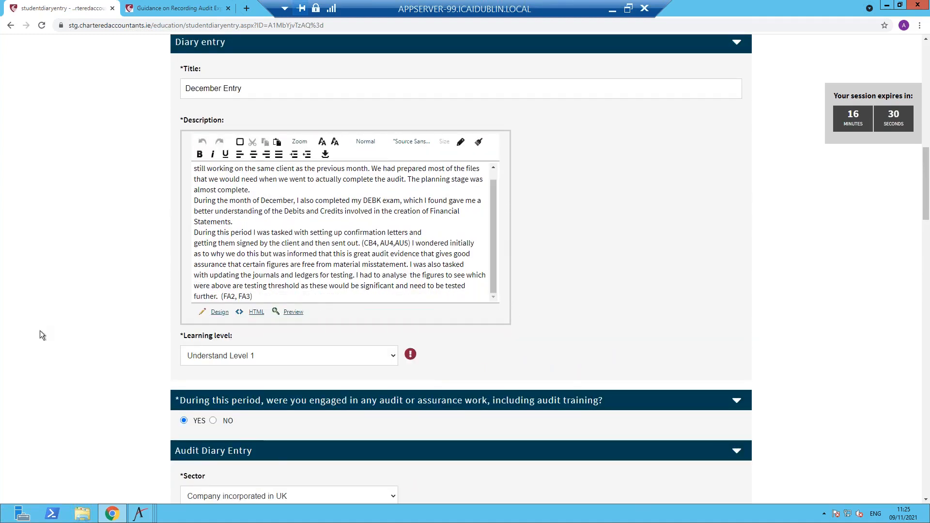
scroll(74, 348, down, 6)
scroll(101, 350, down, 10)
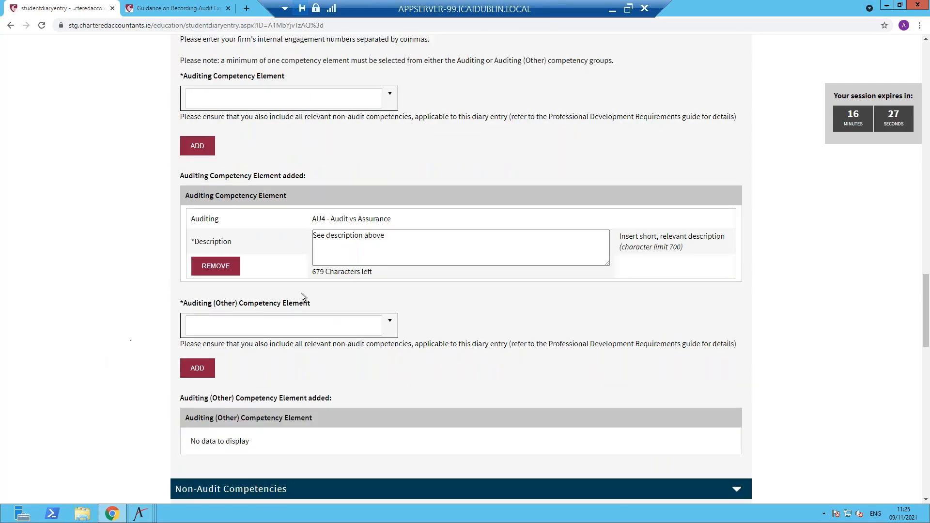
Copy the full description text of the AU4 - Audit vs Assurance competency element.
click(430, 245)
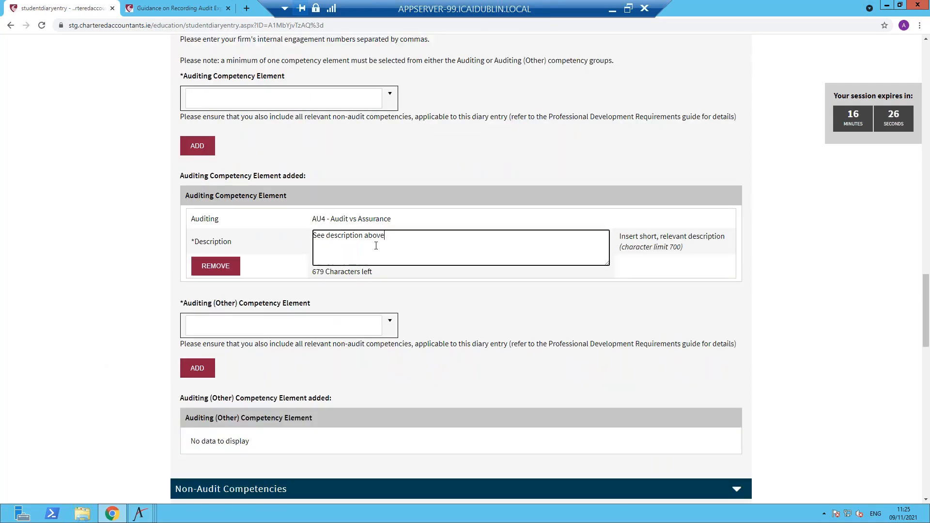
drag(429, 246, 324, 236)
right_click(322, 236)
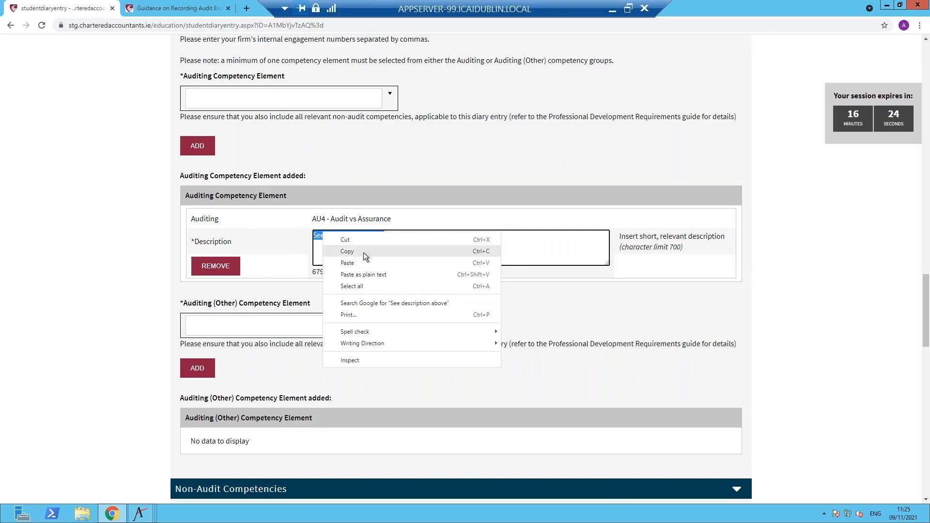
click(363, 251)
click(695, 344)
Check the available Auditing (Other) competency elements without selecting any.
scroll(612, 368, down, 3)
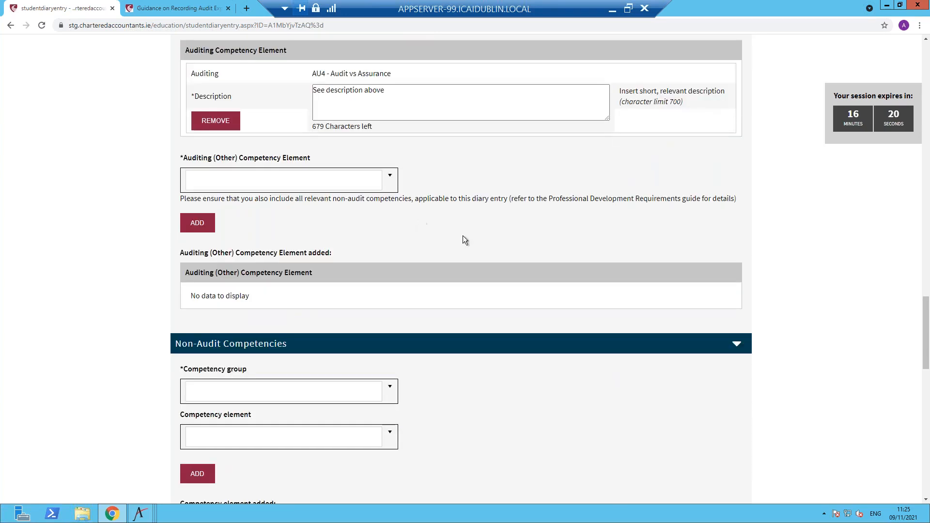
scroll(445, 232, up, 2)
scroll(358, 220, up, 3)
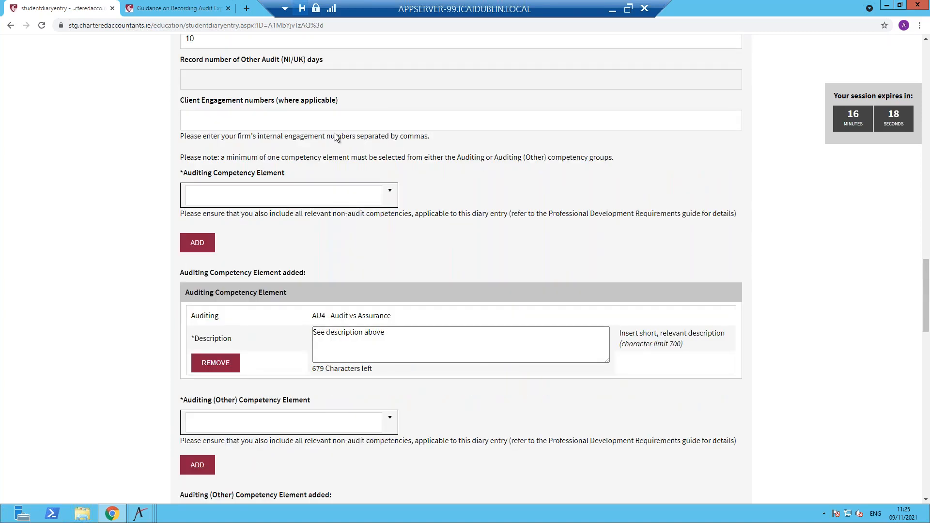
scroll(343, 356, down, 2)
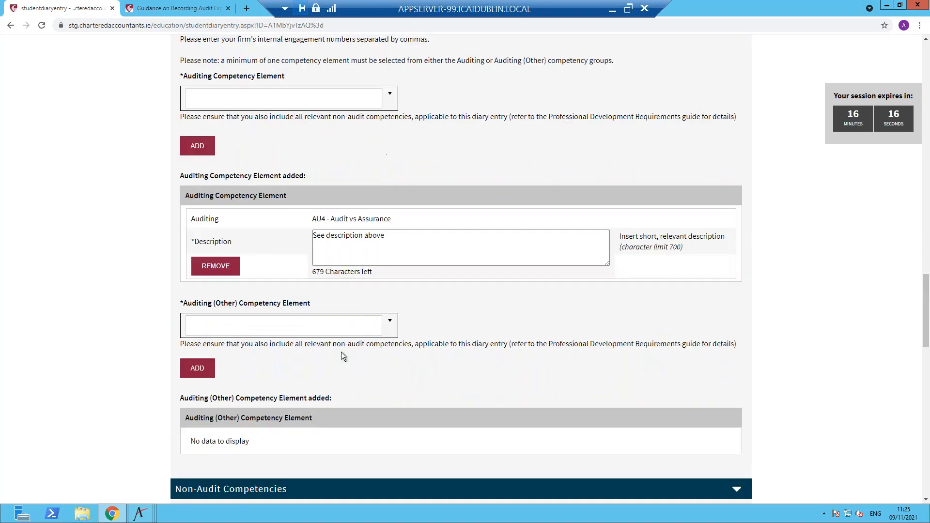
click(391, 321)
click(519, 319)
Paste "See description above" as the description for the non-audit competencies CB4 - Customer and Client Focus, FA2 - Prepares and FA3 - Analysis.
scroll(522, 354, down, 7)
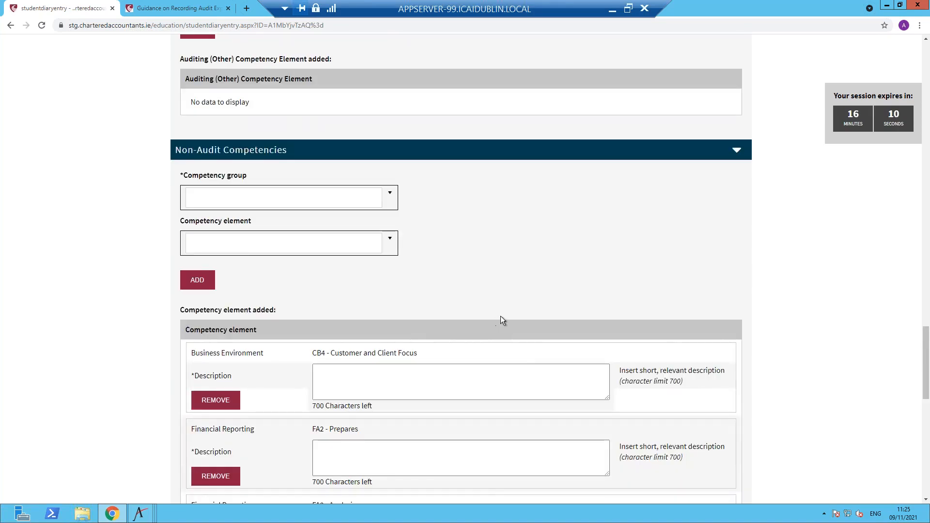
scroll(504, 315, down, 1)
scroll(532, 304, down, 1)
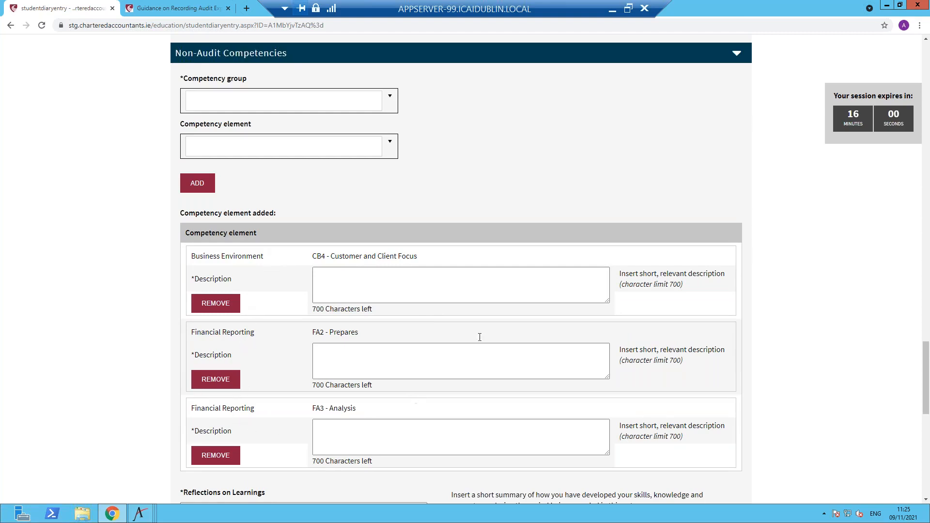
click(382, 286)
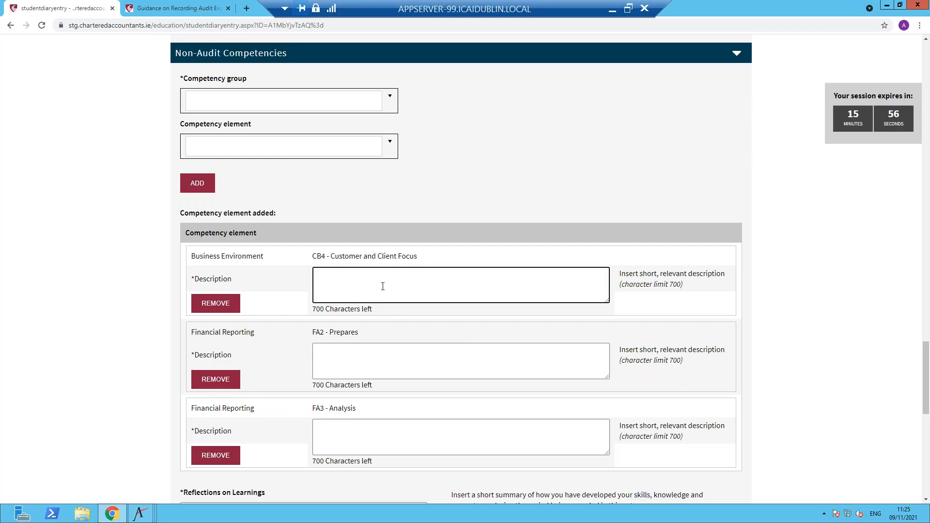
key(ctrl+v)
click(383, 361)
key(ctrl+v)
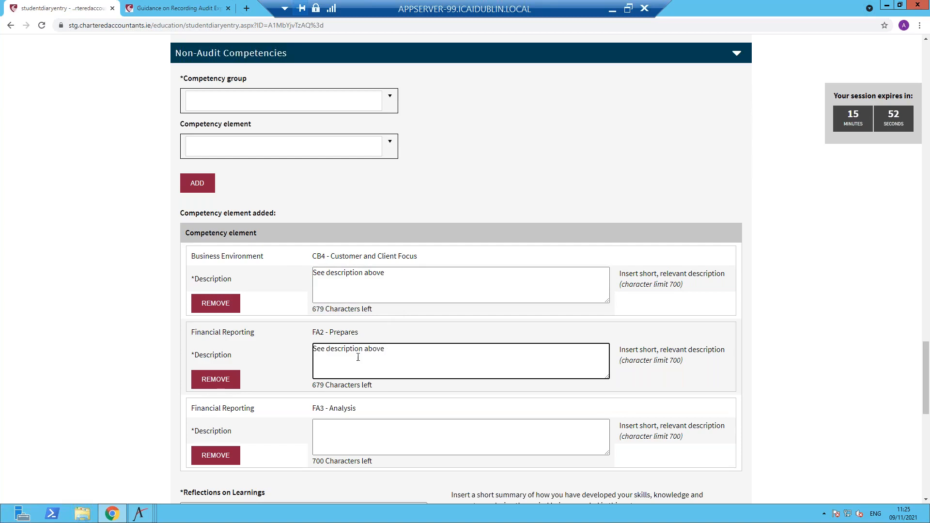
click(345, 440)
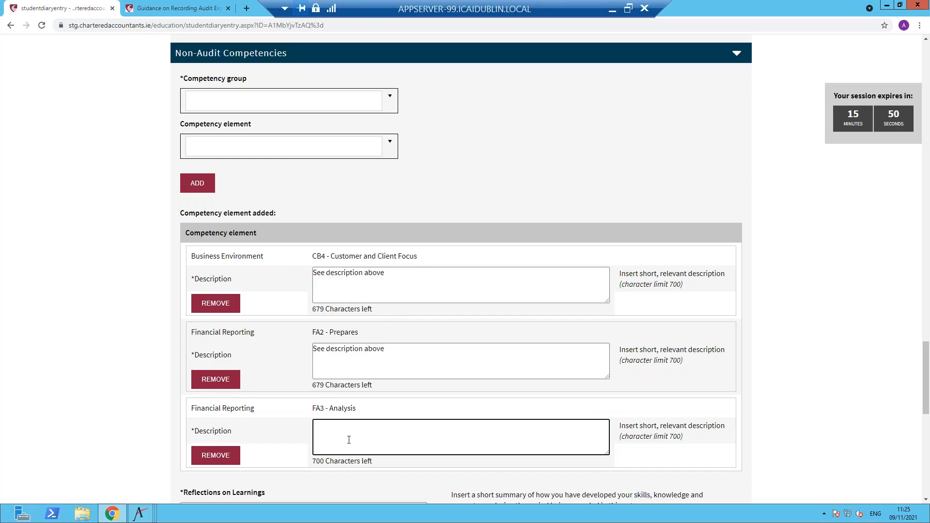
key(ctrl+v)
click(843, 376)
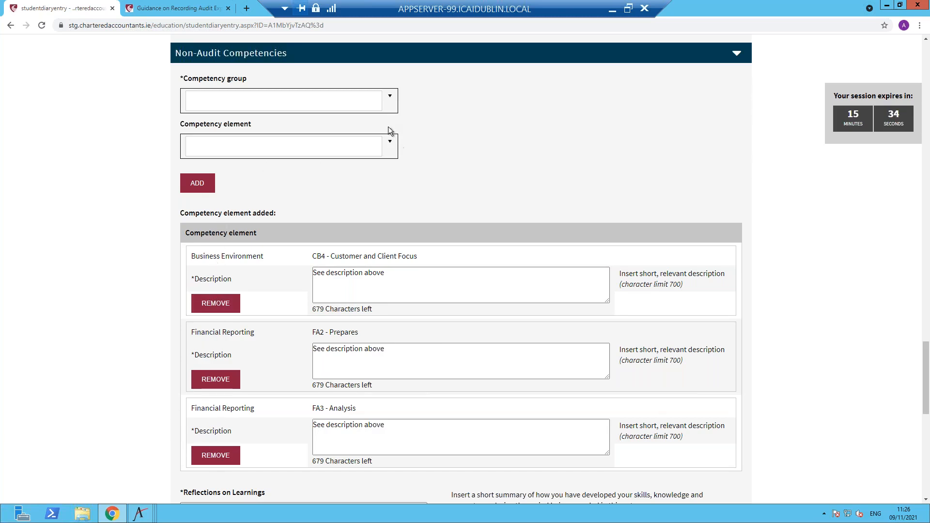
click(387, 105)
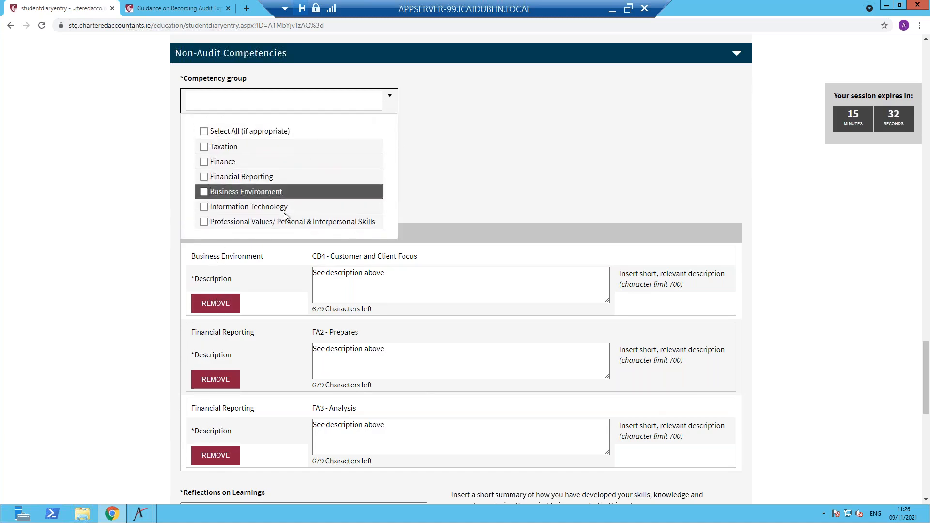
click(556, 127)
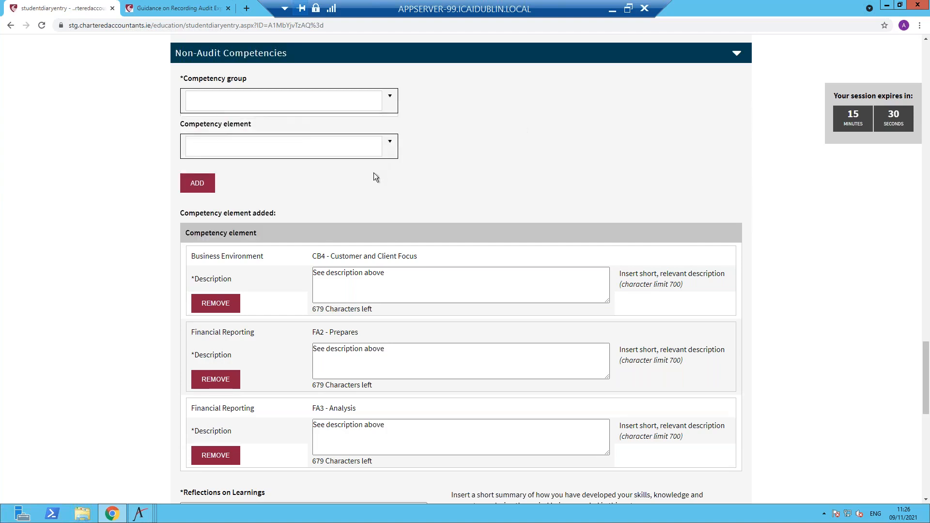
click(392, 144)
click(565, 148)
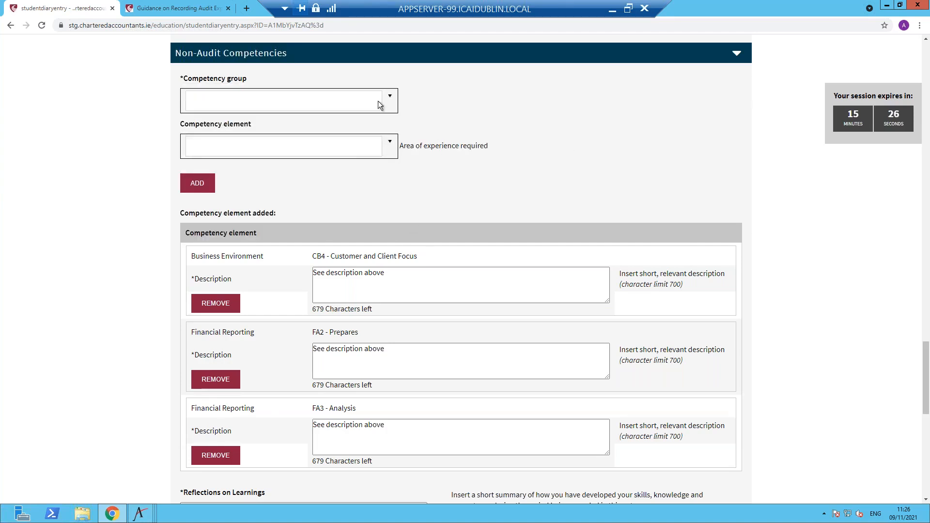
Select the Finance competency group and its element CF1 - Research and Interpretation under the non-audit competencies.
click(390, 100)
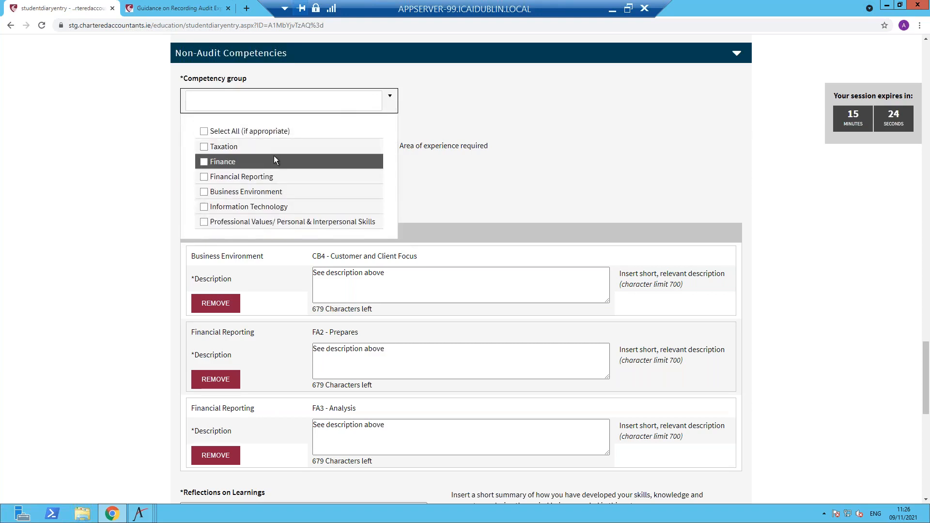
click(274, 156)
click(505, 173)
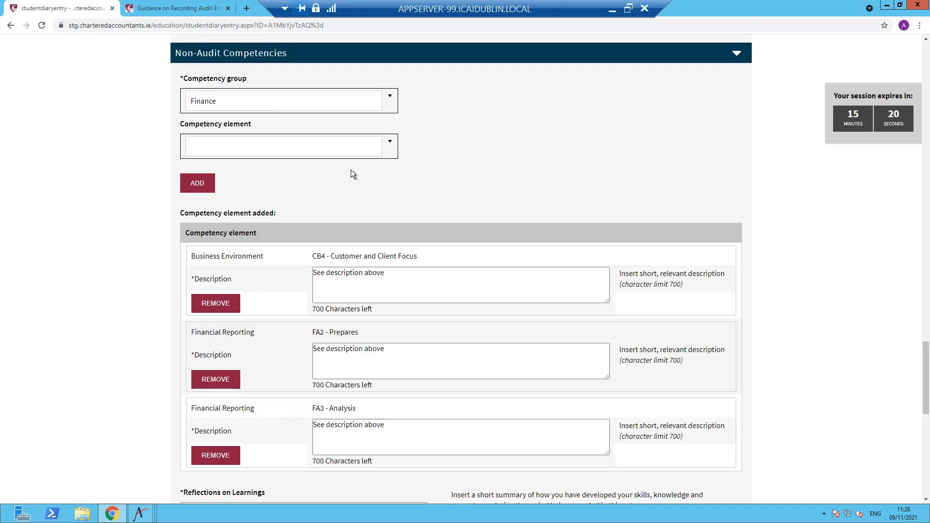
click(389, 147)
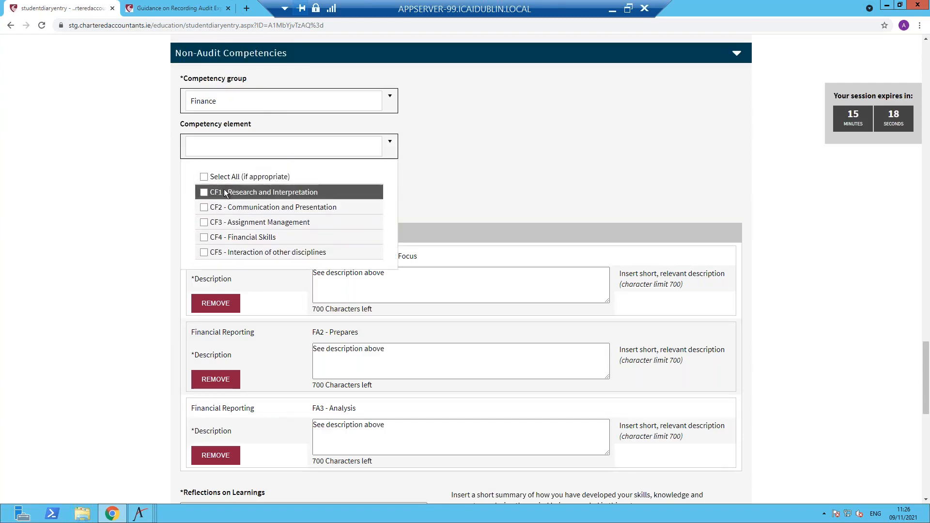
click(223, 192)
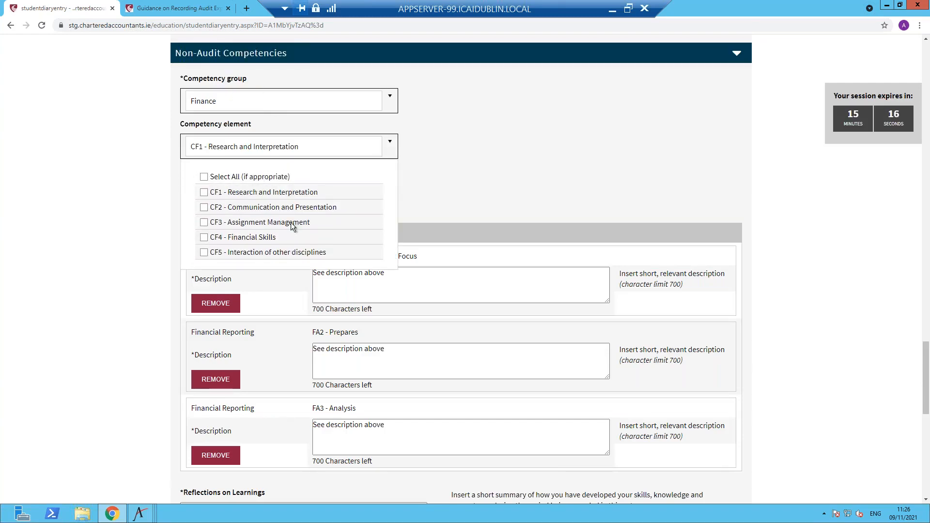
click(246, 194)
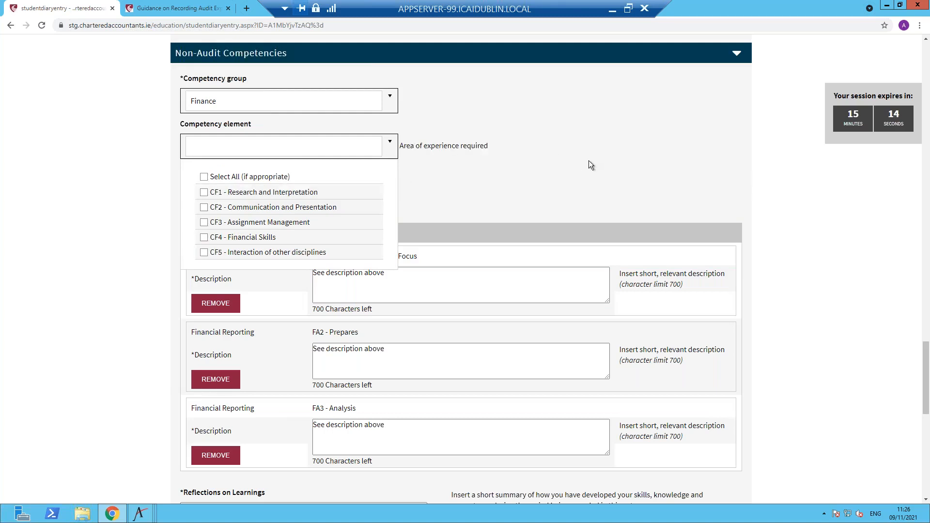
click(264, 188)
click(606, 126)
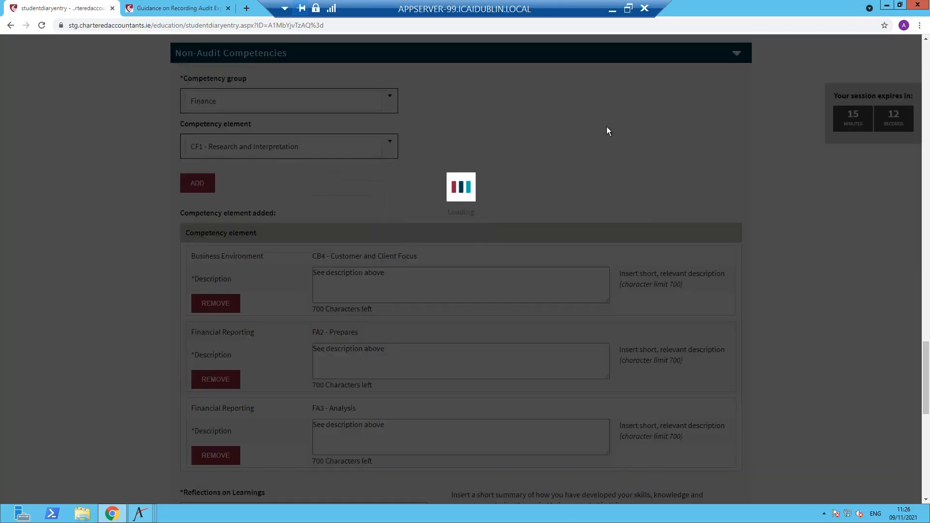
Add the CF1 - Research and Interpretation element and paste the copied fixed assets audit text as its description.
scroll(306, 359, down, 3)
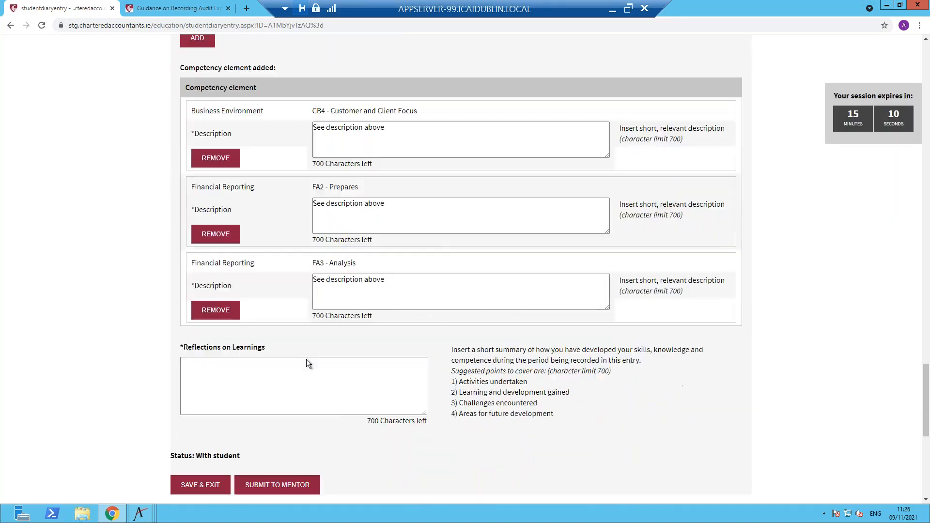
scroll(306, 359, down, 3)
scroll(188, 123, up, 4)
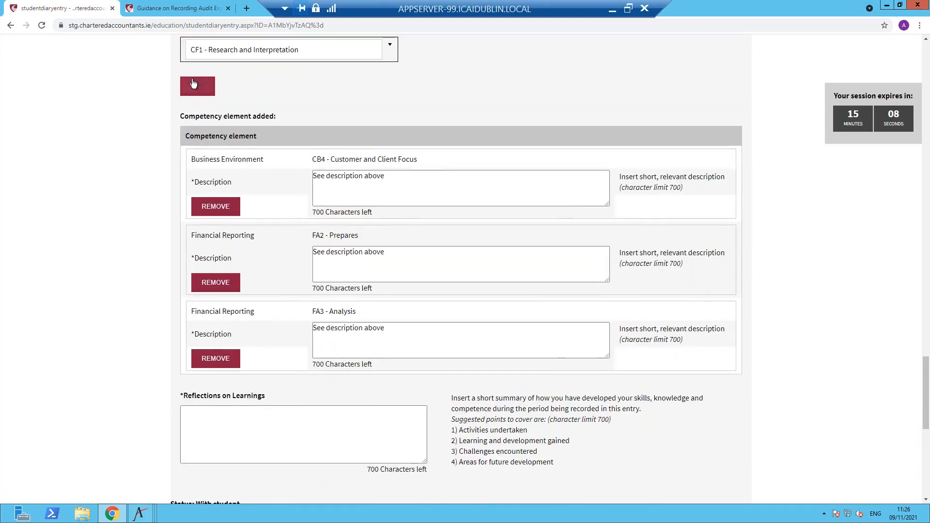
click(192, 84)
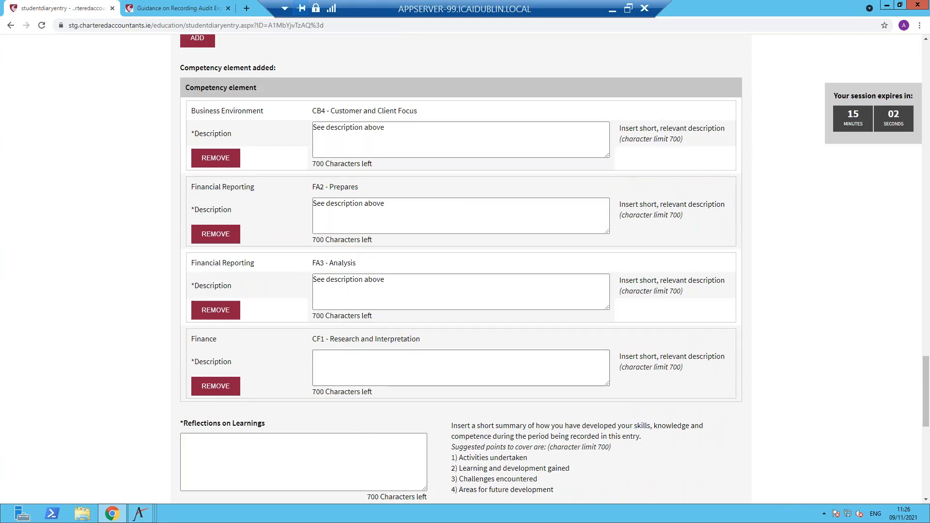
click(364, 384)
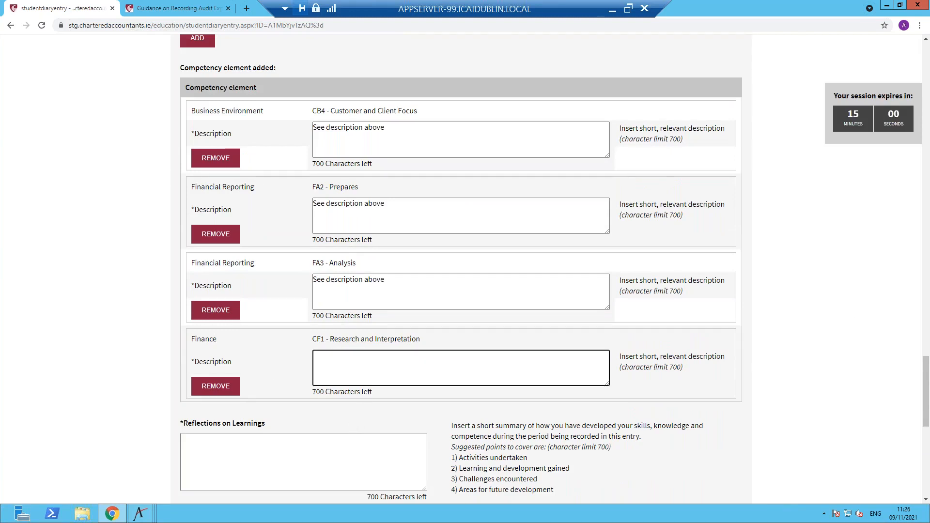
key(ctrl+v)
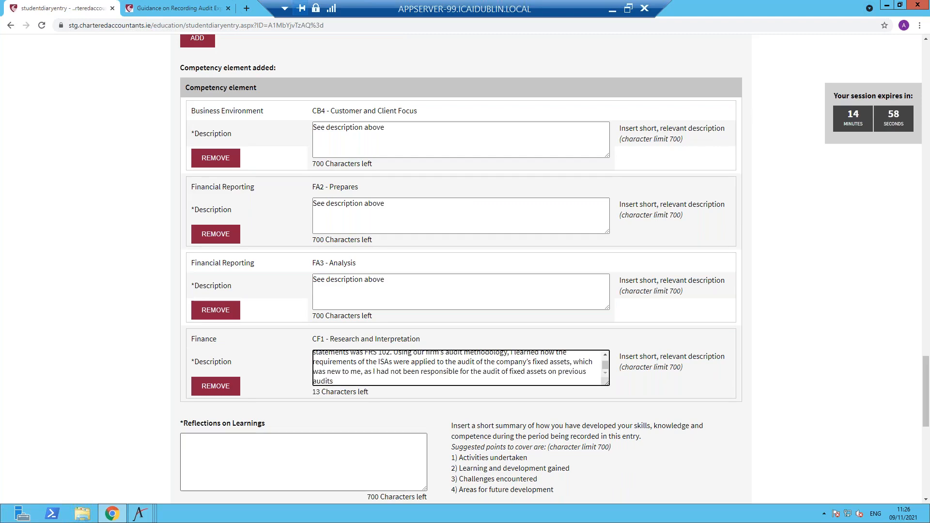
Review the whole December Entry, from leave and experience days through the audit details to the non-audit competencies.
scroll(739, 395, up, 1)
scroll(739, 395, up, 15)
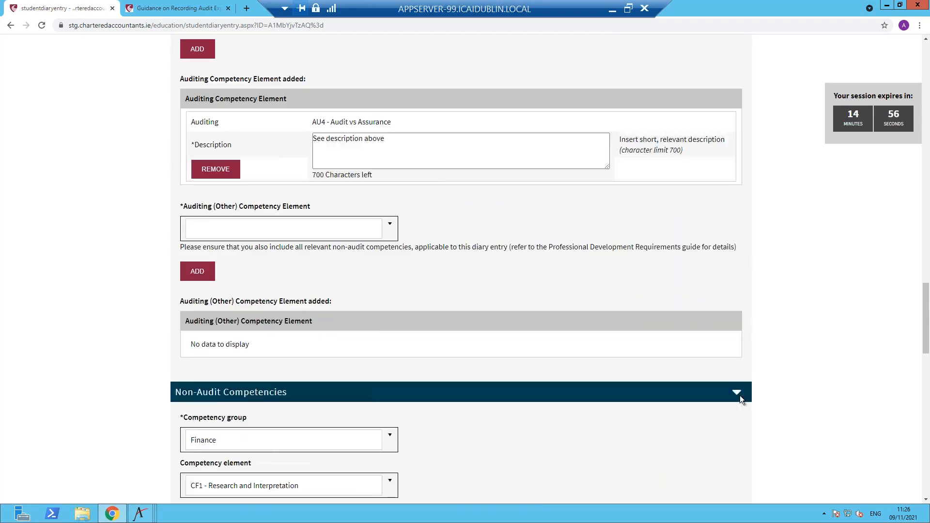
scroll(739, 400, up, 15)
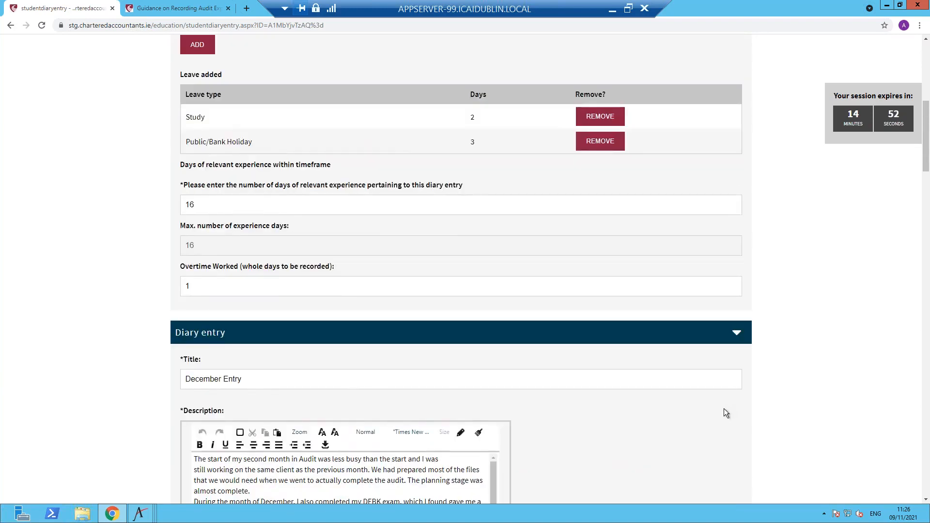
scroll(724, 408, up, 6)
scroll(649, 435, down, 11)
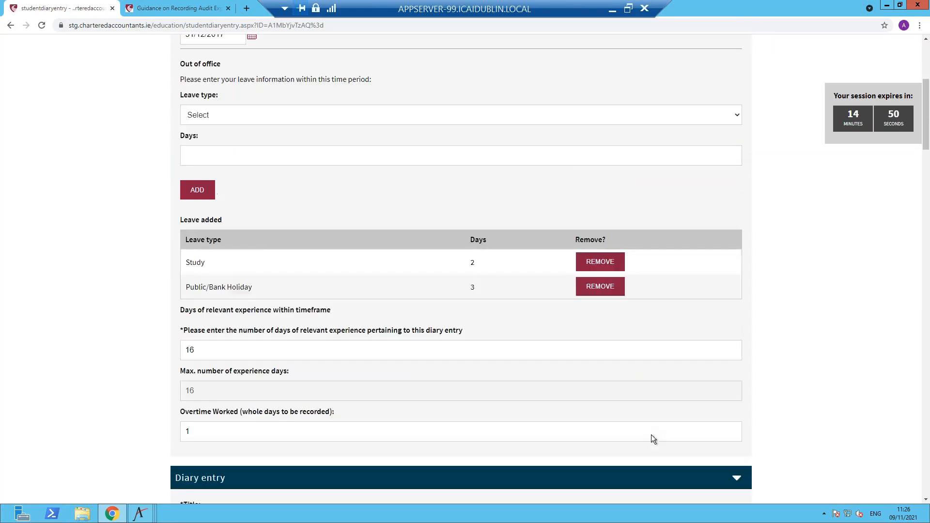
scroll(718, 378, down, 7)
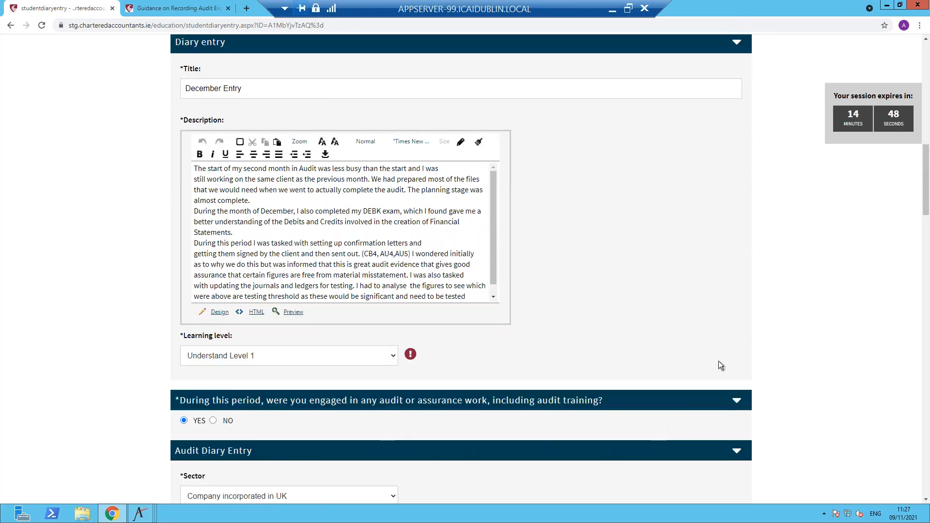
scroll(719, 392, down, 10)
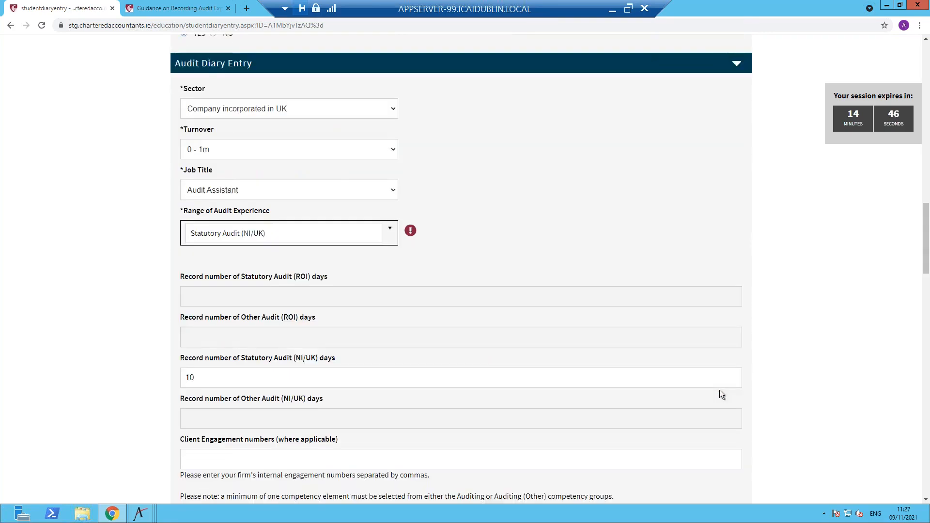
scroll(720, 392, down, 12)
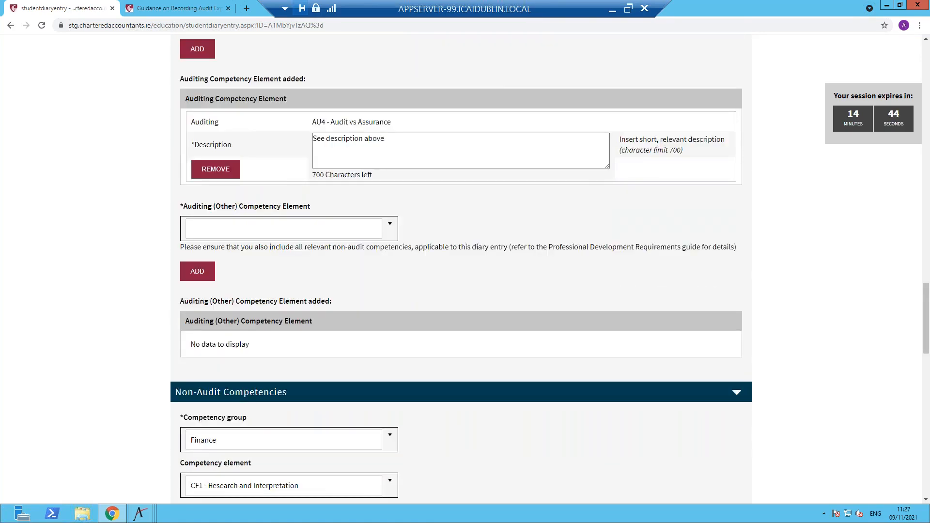
scroll(461, 267, down, 3)
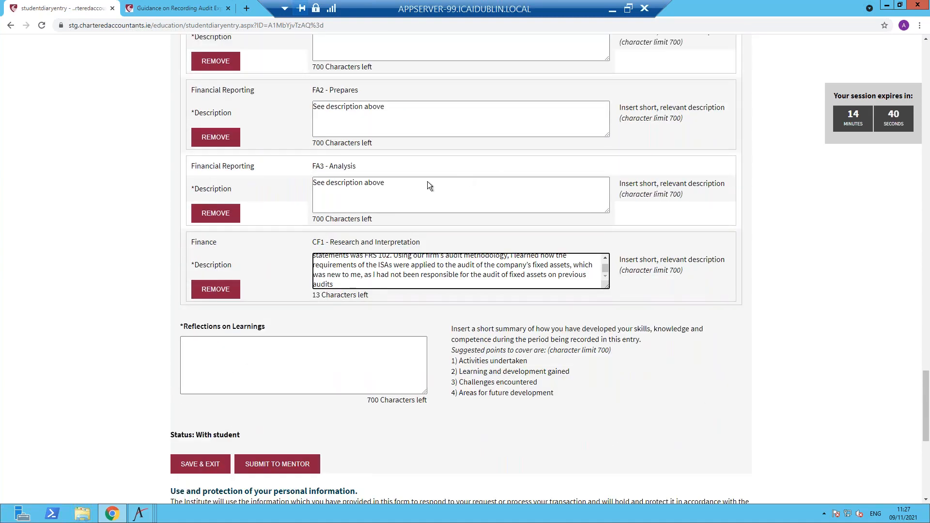
Copy "See description above" from the FA3 - Analysis description into Reflections on Learnings.
drag(405, 182, 281, 181)
right_click(338, 182)
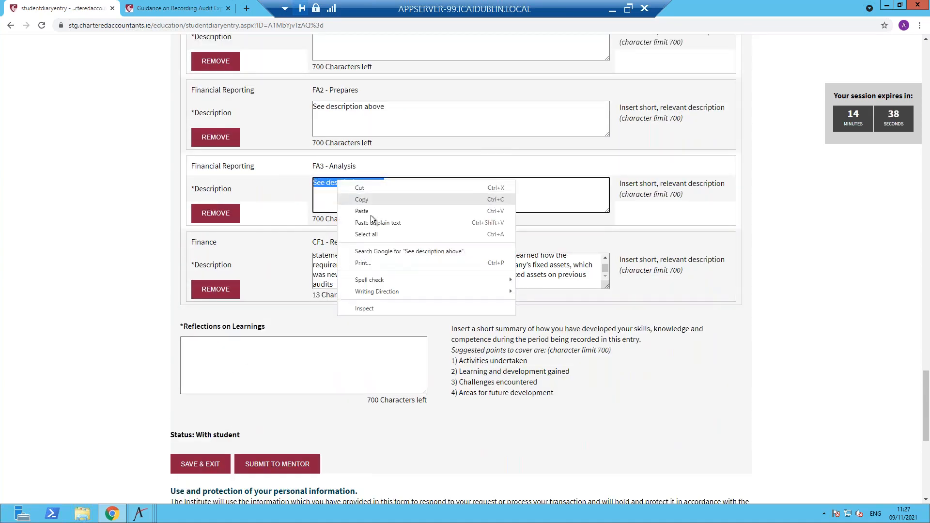
click(369, 201)
click(210, 365)
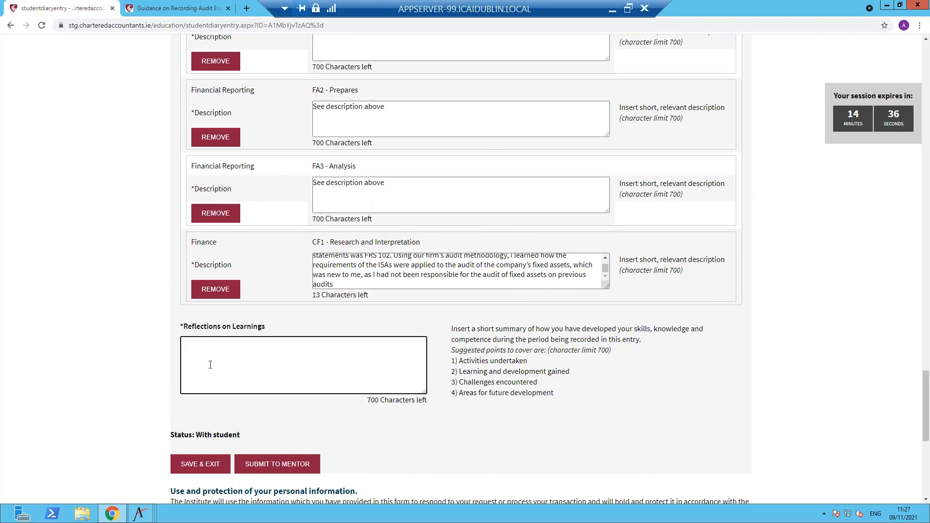
key(ctrl+v)
click(409, 420)
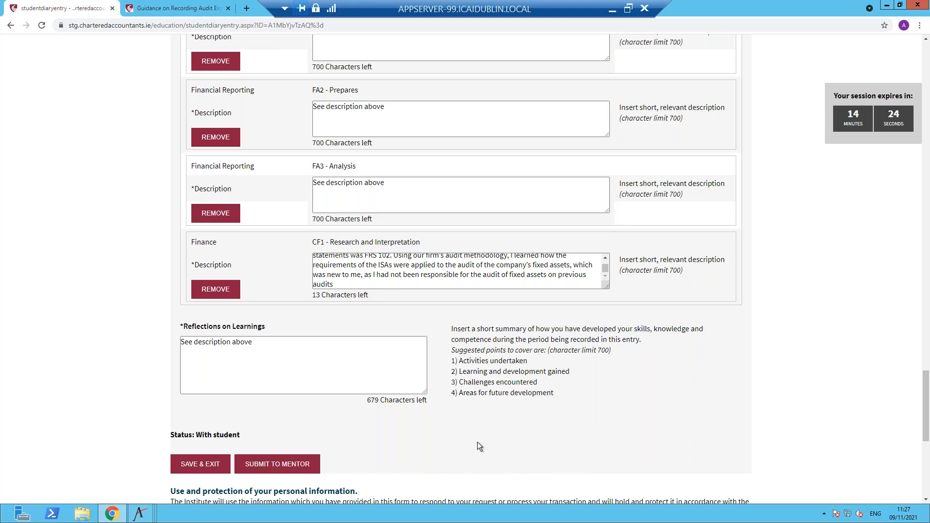
Submit the December Entry to the mentor.
scroll(183, 428, down, 2)
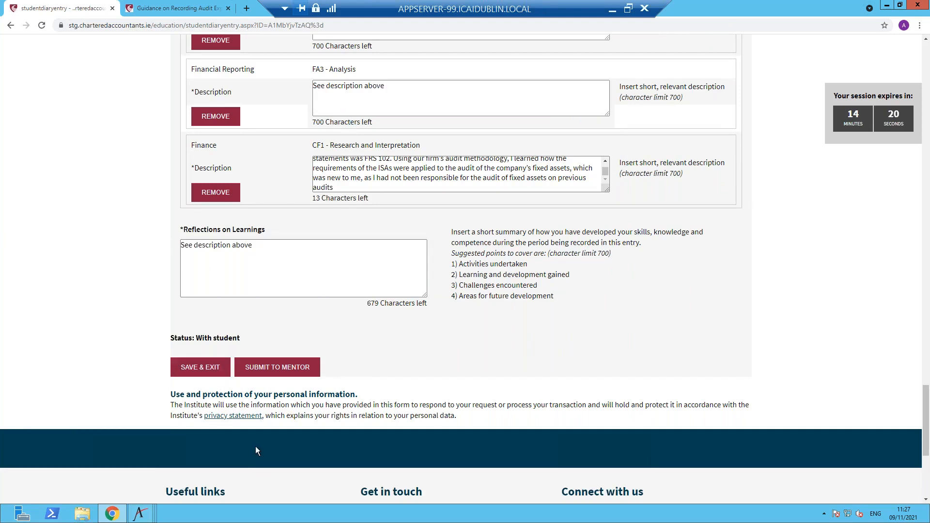
click(278, 377)
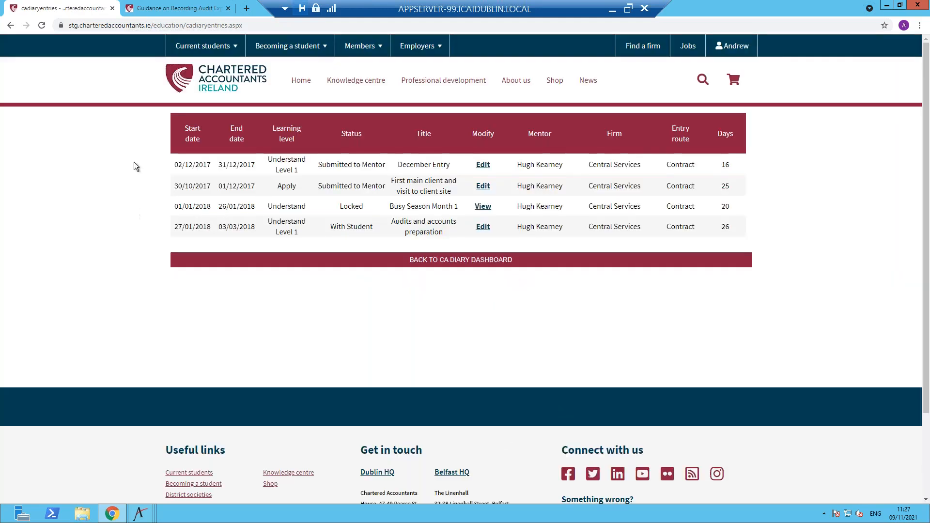
Open the diary entry "Audits and accounts preparation" and examine its time frame, experience days, learning level and audit details.
click(193, 133)
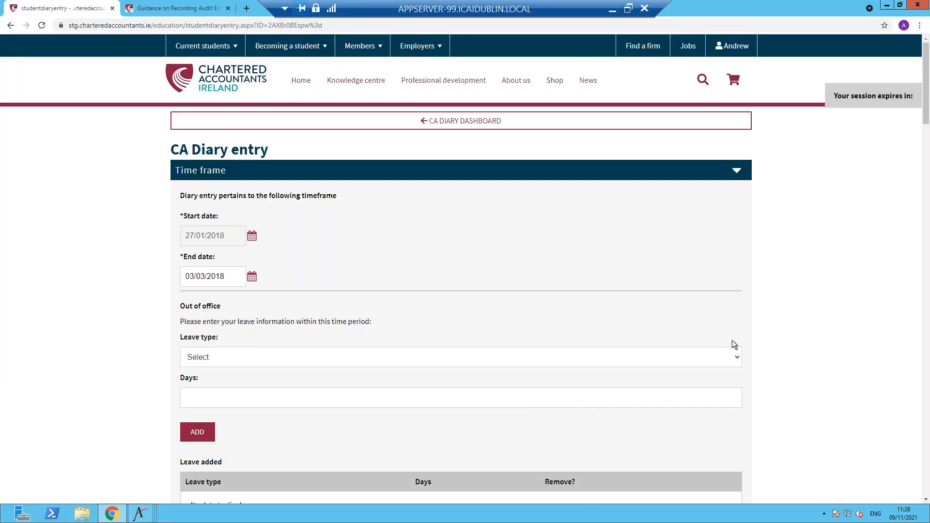
scroll(718, 347, down, 1)
scroll(864, 370, down, 5)
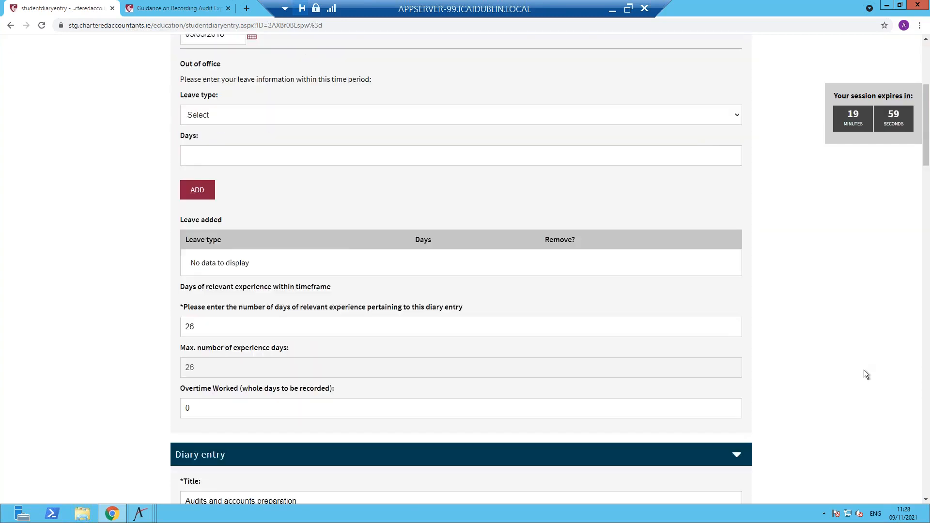
scroll(864, 371, down, 1)
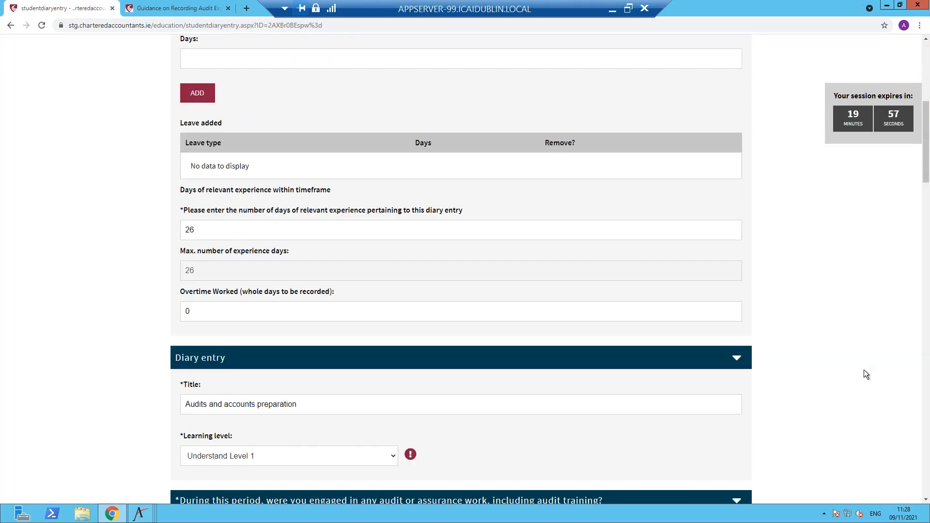
scroll(866, 370, up, 7)
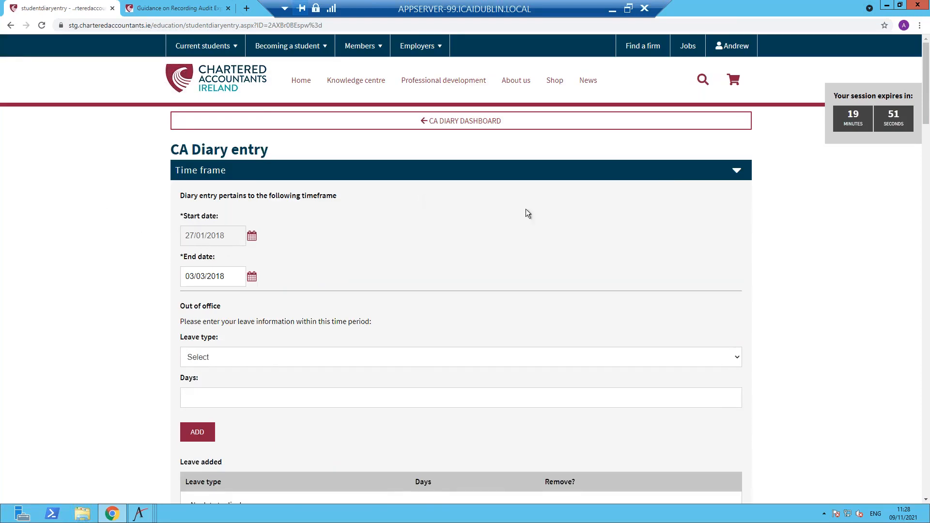
scroll(475, 323, down, 9)
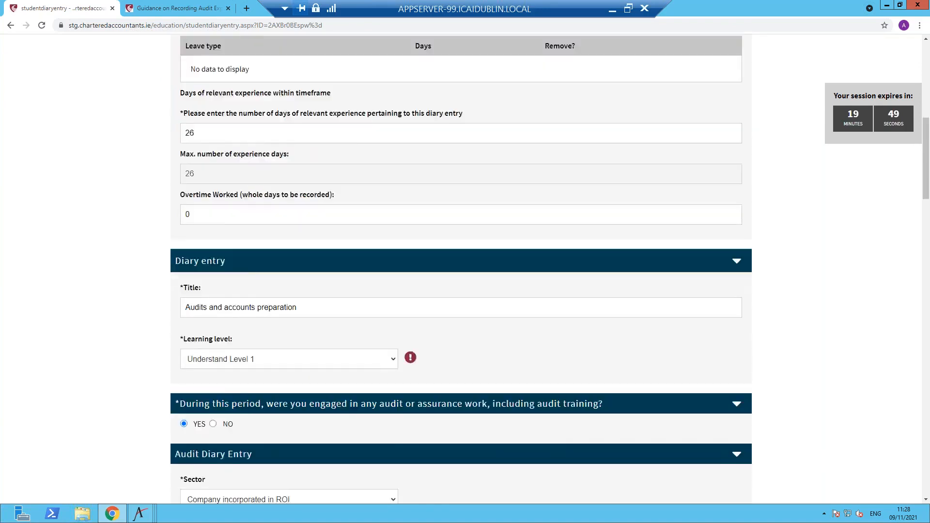
scroll(351, 288, down, 2)
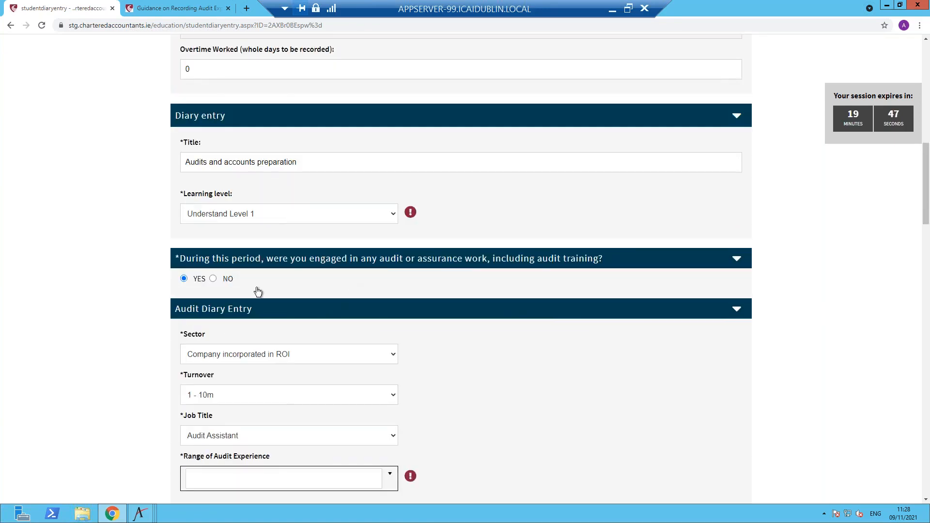
scroll(262, 291, down, 1)
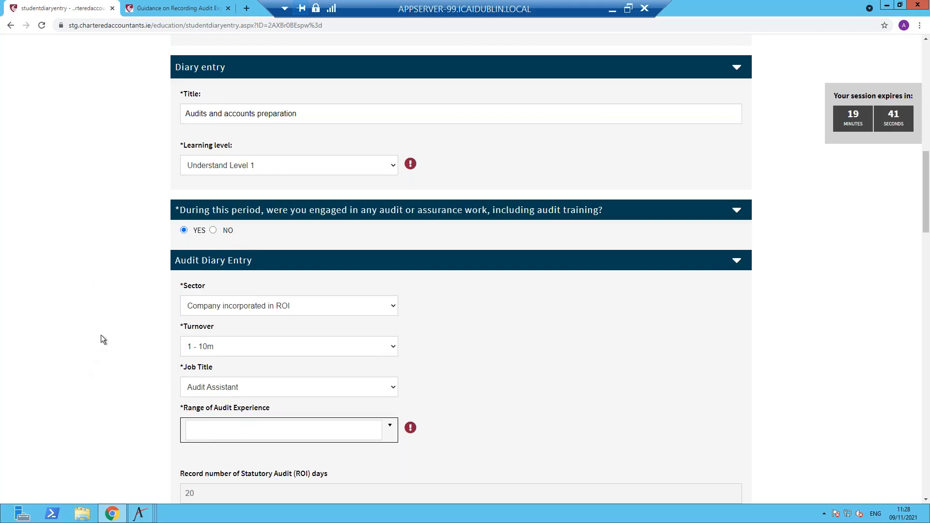
scroll(100, 336, down, 3)
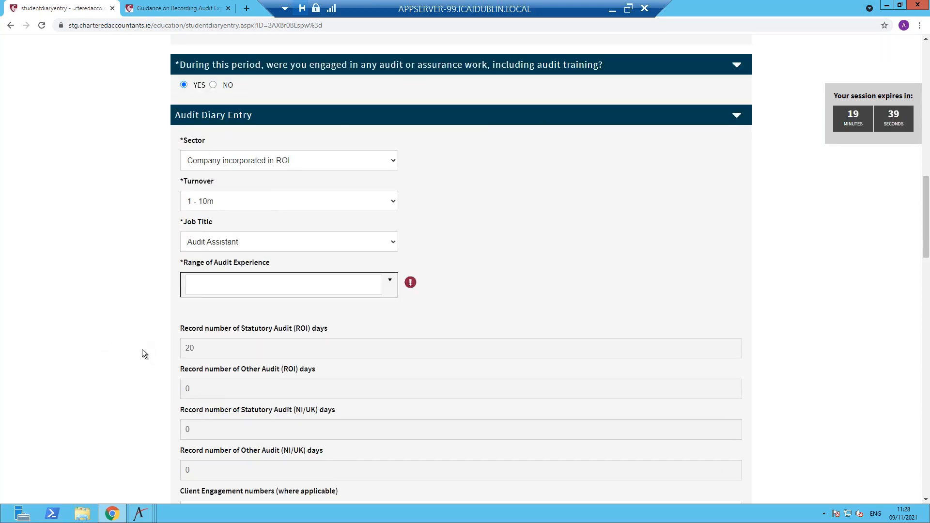
scroll(143, 353, down, 1)
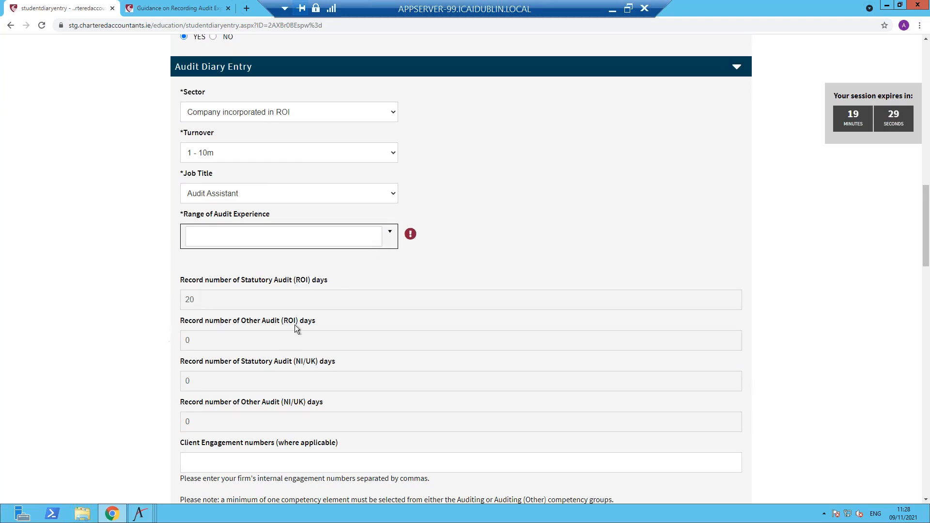
Set the Range of Audit Experience to Statutory Audit (ROI) and record 15 Statutory Audit (ROI) days.
click(392, 243)
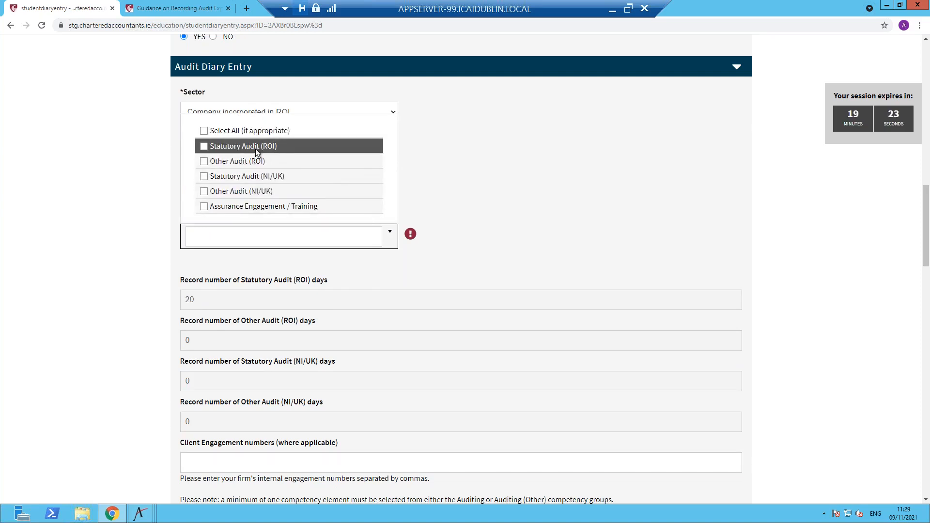
click(254, 149)
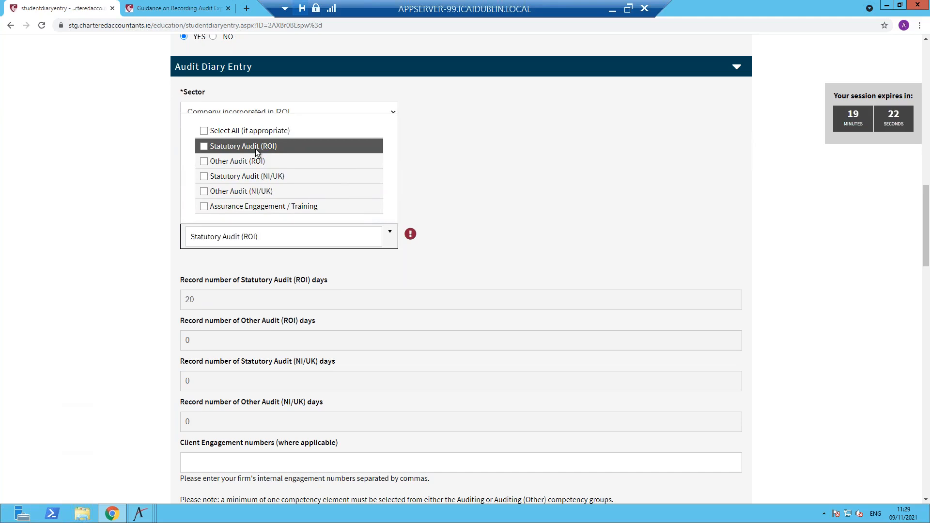
click(515, 176)
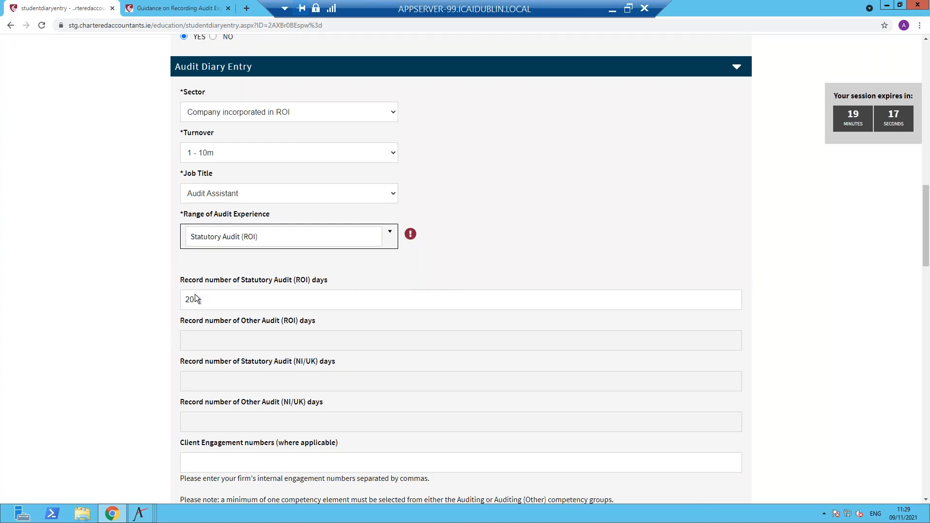
click(205, 303)
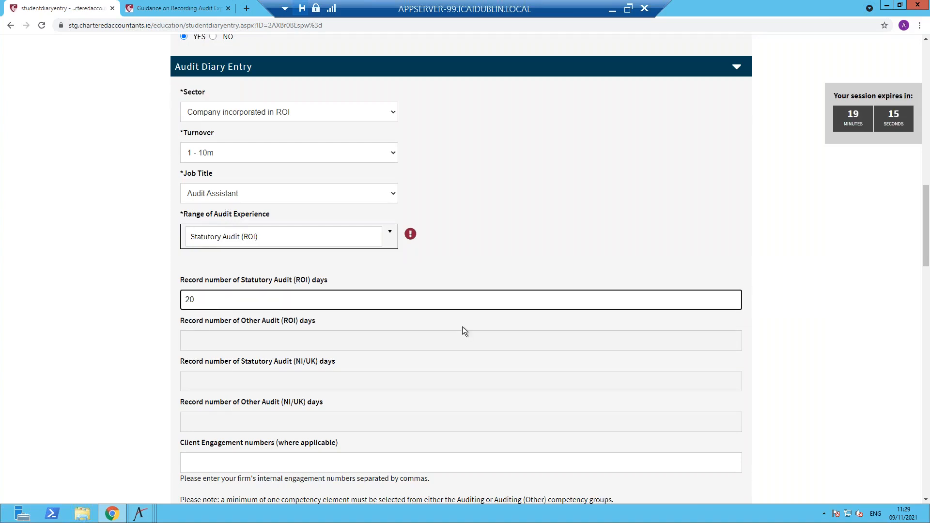
key(BackSpace)
key(BackSpace)
text(15)
click(107, 407)
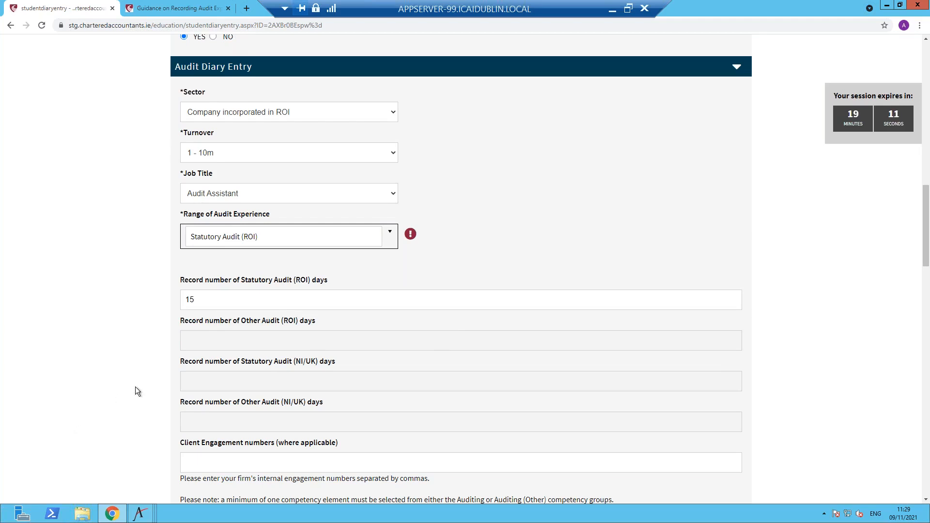
Submit the Audits and accounts preparation entry to the mentor, affirming that the recorded audit days are accurate.
scroll(135, 387, down, 3)
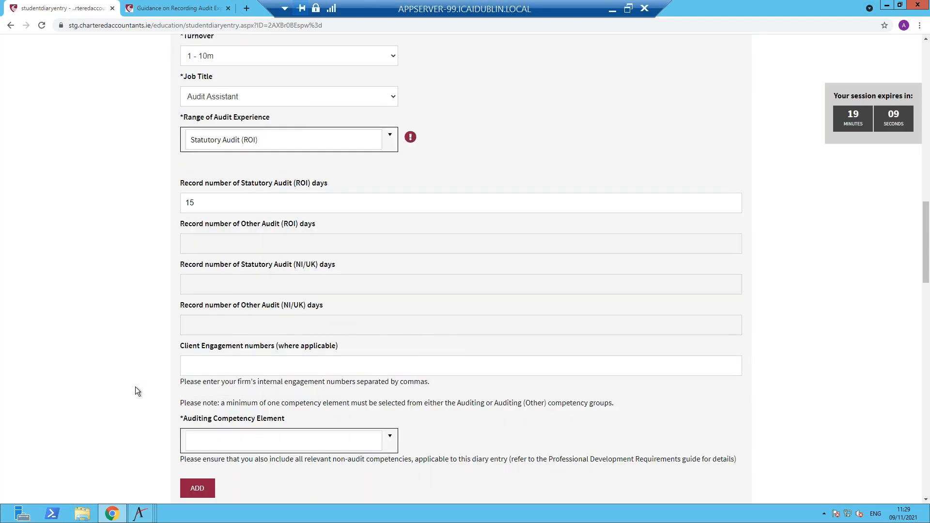
scroll(136, 391, down, 7)
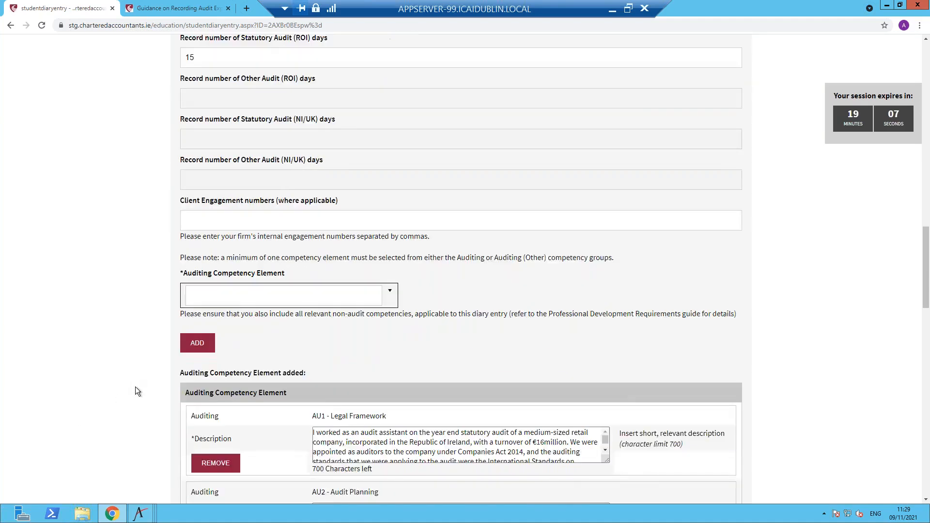
scroll(136, 388, down, 7)
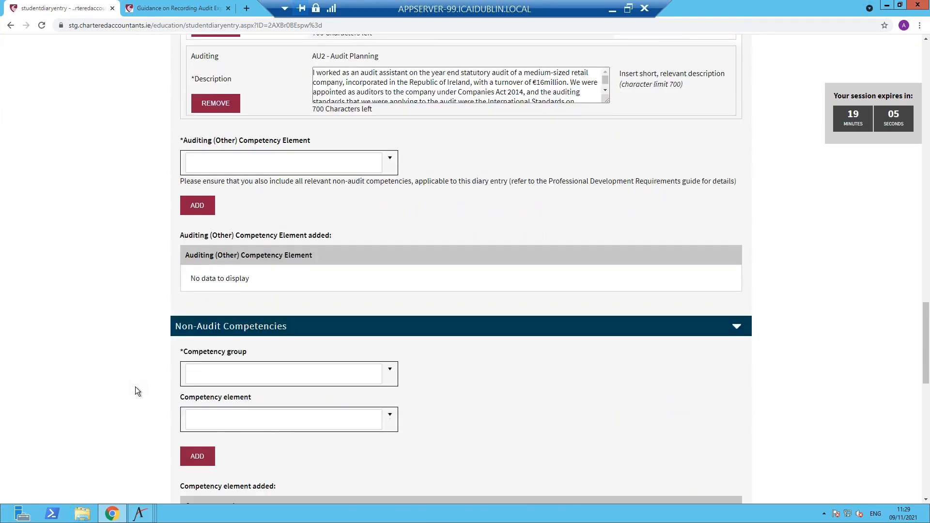
scroll(136, 390, down, 5)
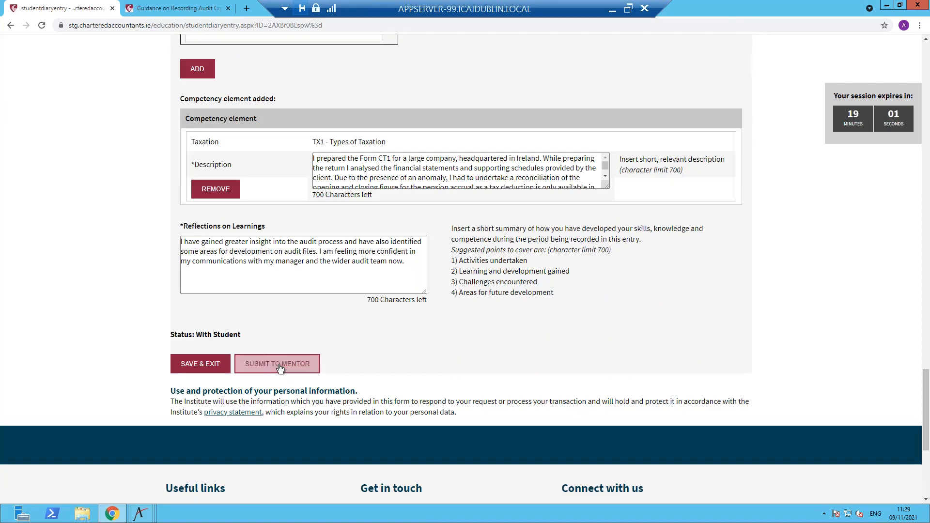
click(278, 367)
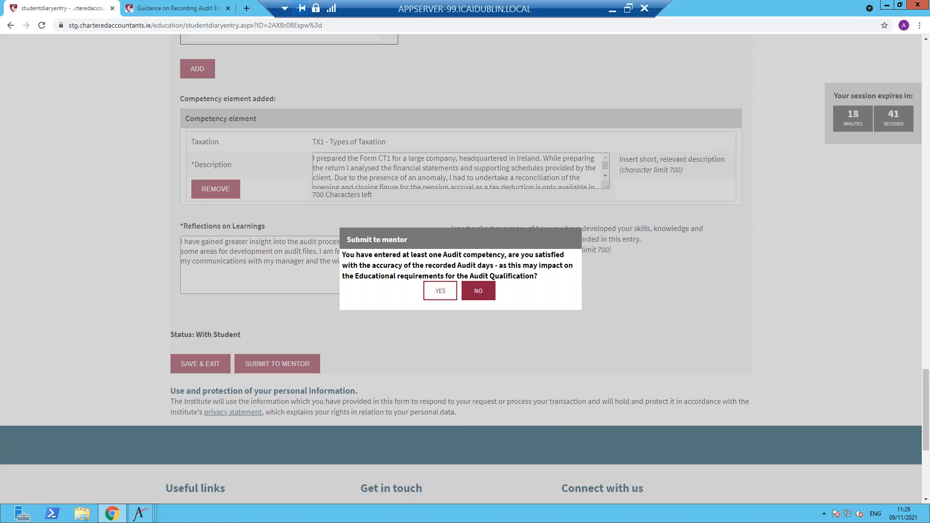
click(440, 290)
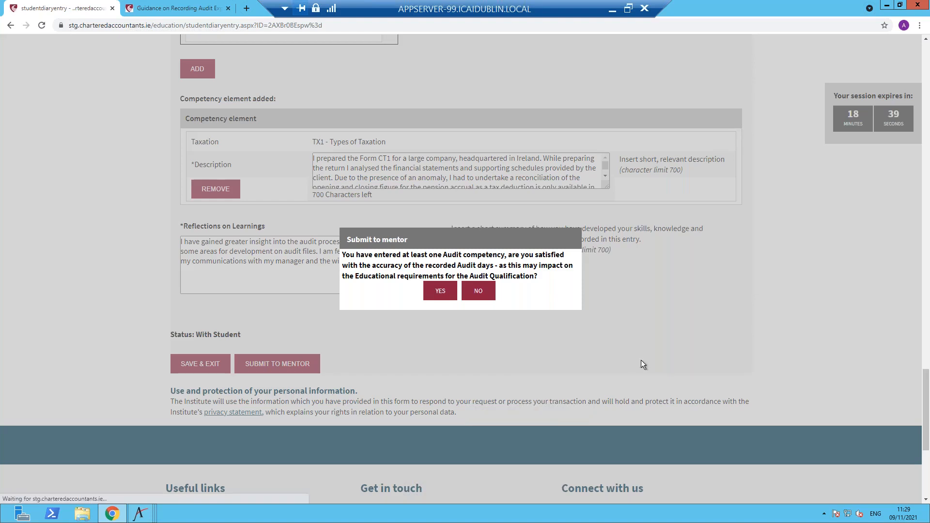